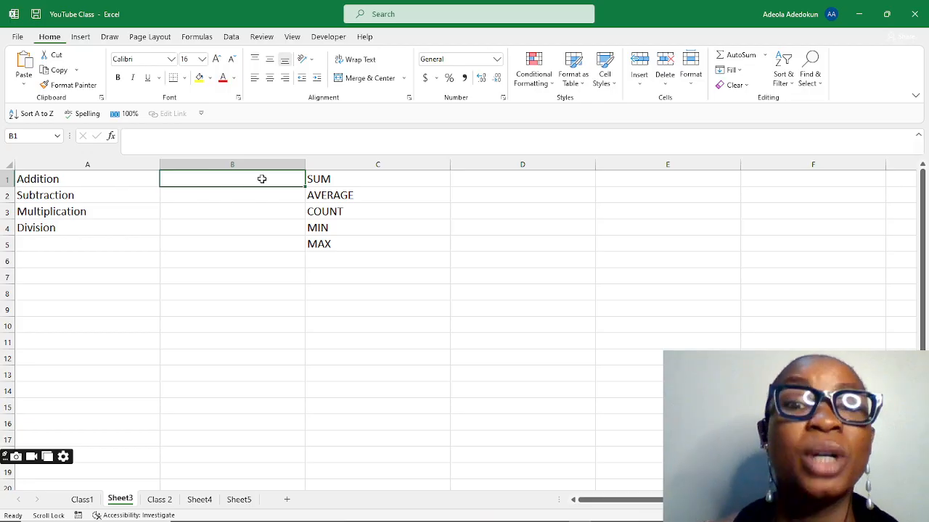
Step: Enter the addition formula =10+20 in cell B1 beside Addition
text(=)
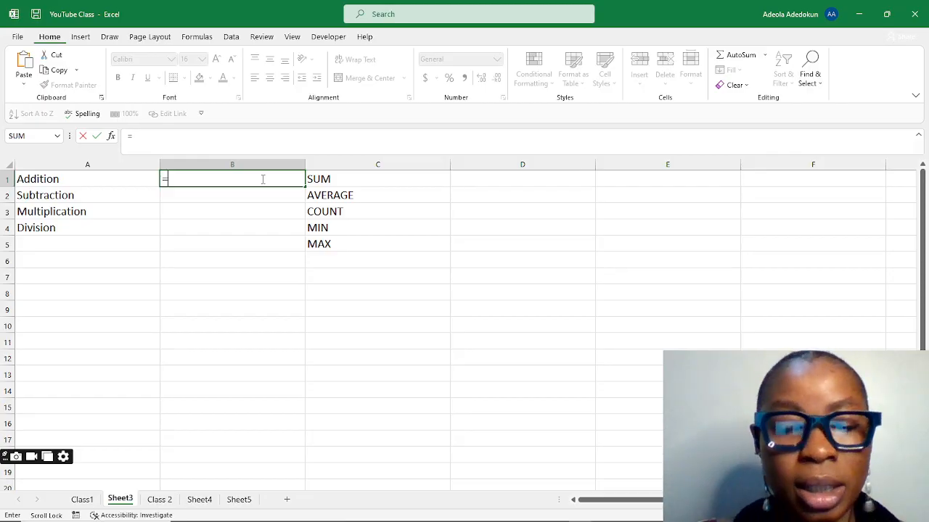
text(10)
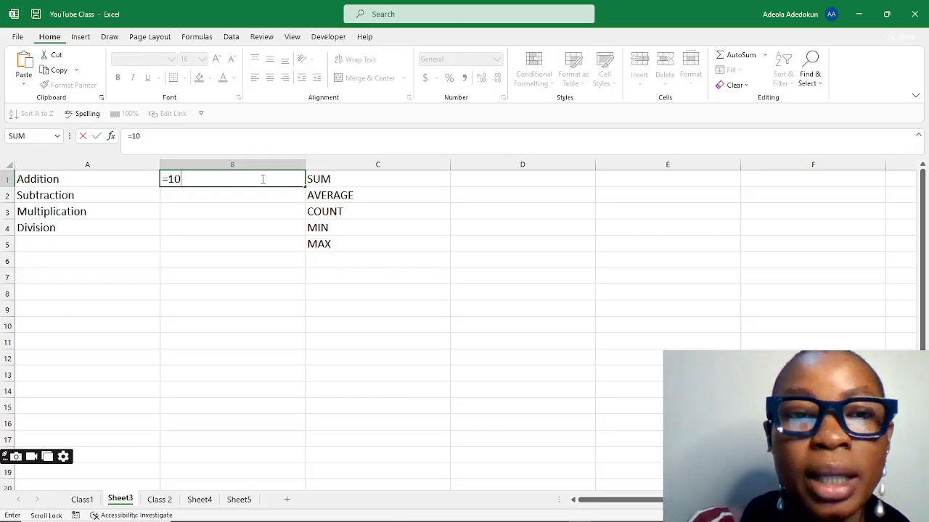
text(+20)
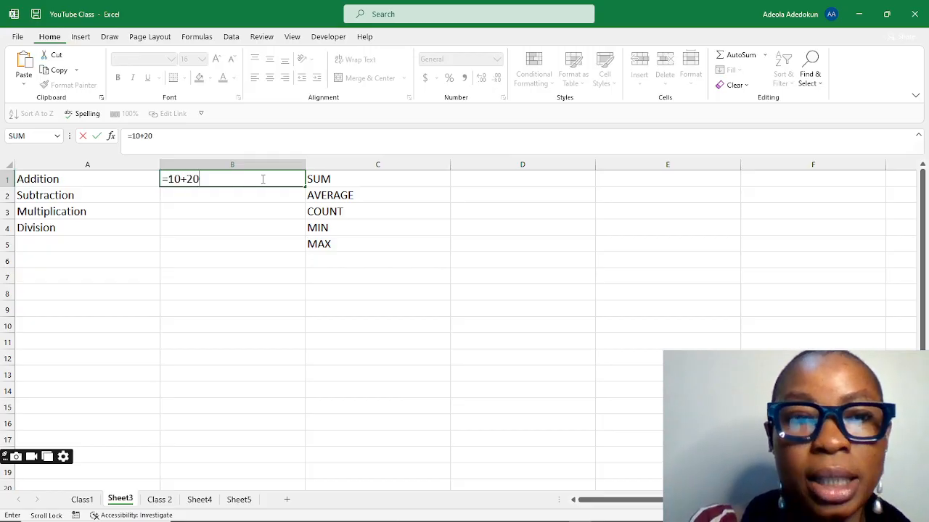
key(Return)
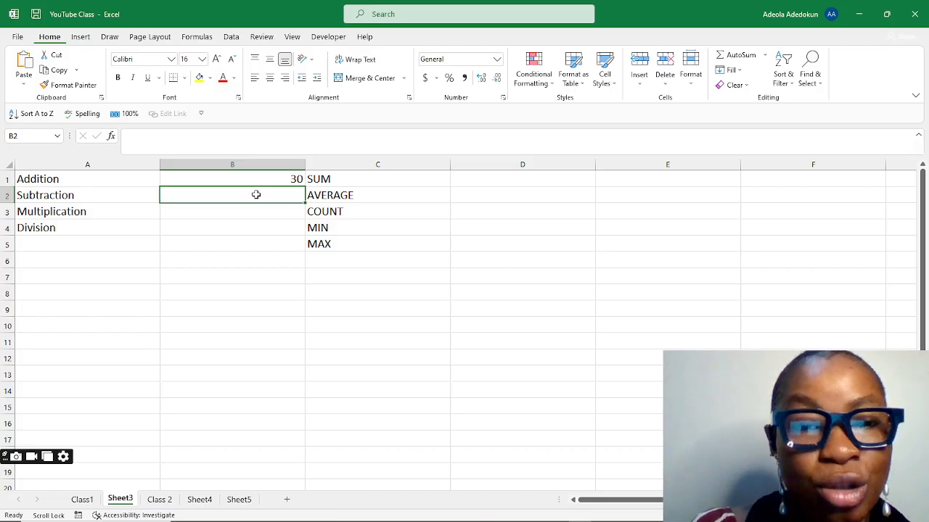
Step: Enter the subtraction formula =50-20 in cell B2 beside Subtraction
text(=)
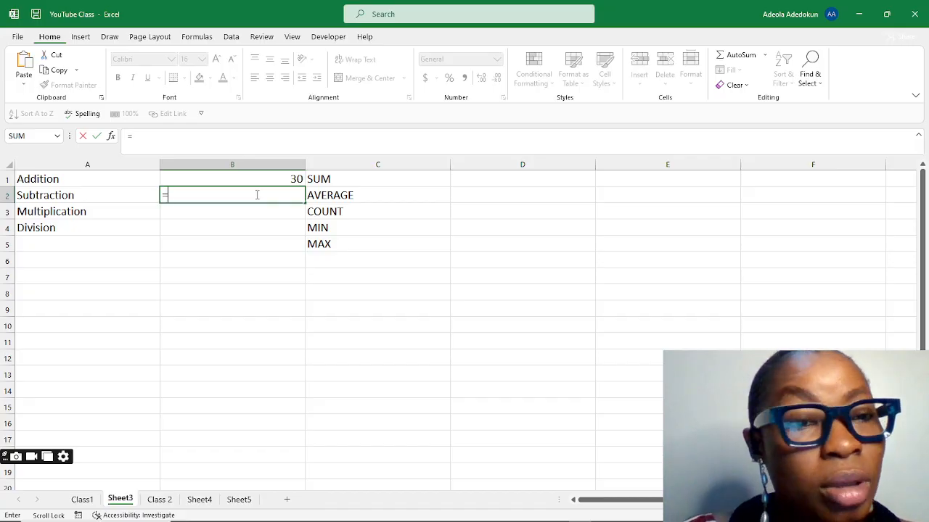
text(50)
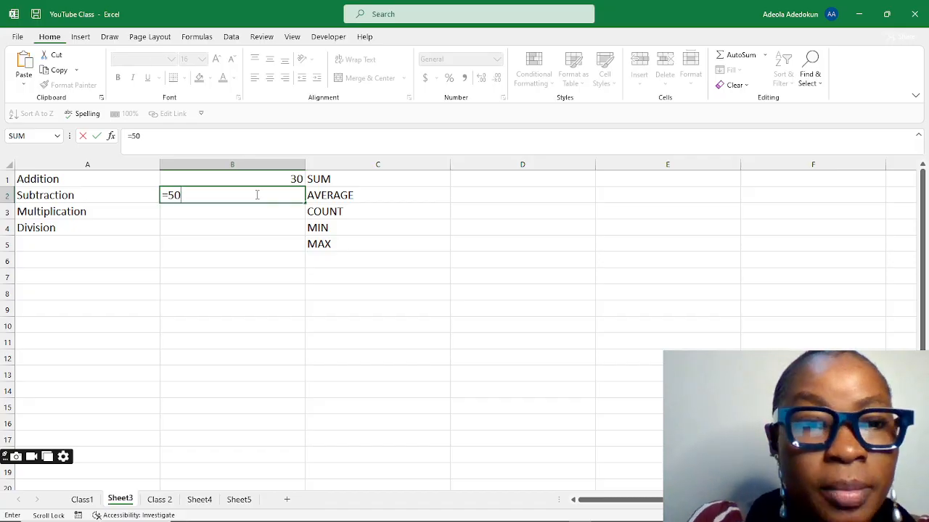
text(-20)
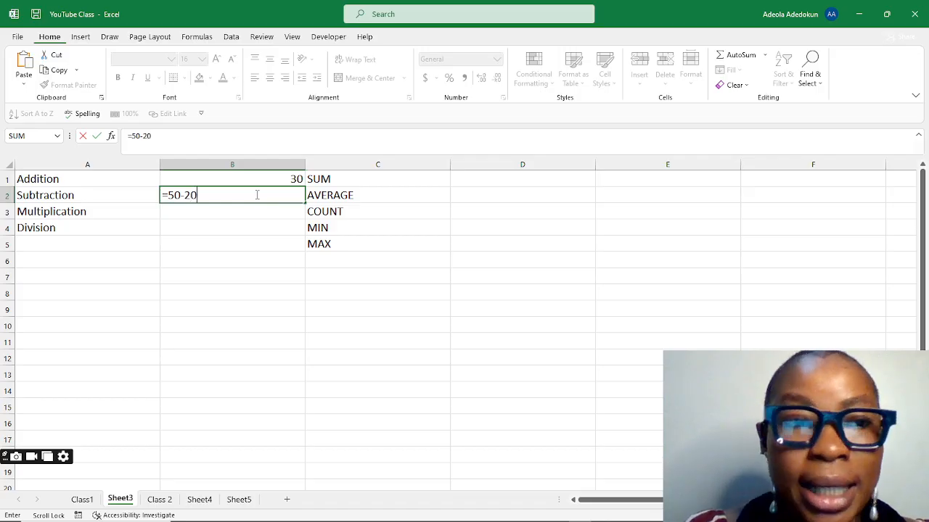
key(Return)
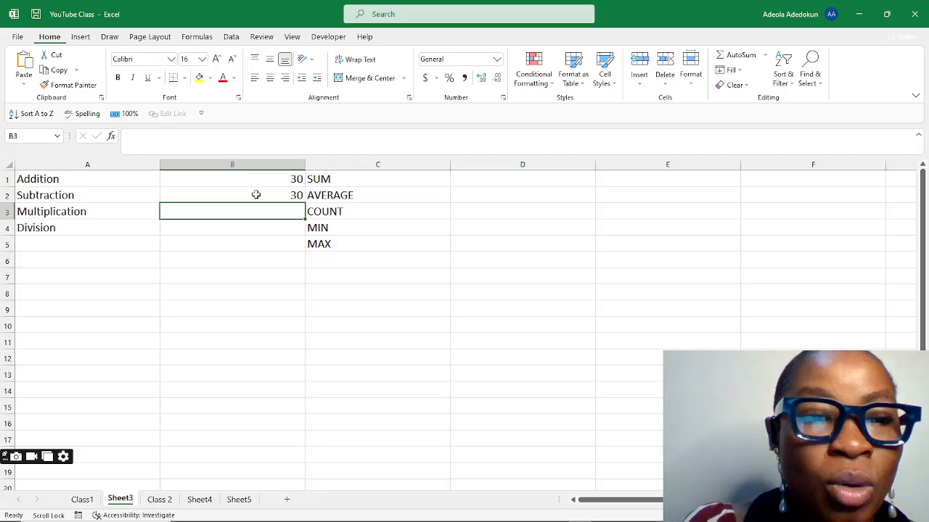
Step: Enter the multiplication formula =15*2 in cell B3 beside Multiplication
text(=)
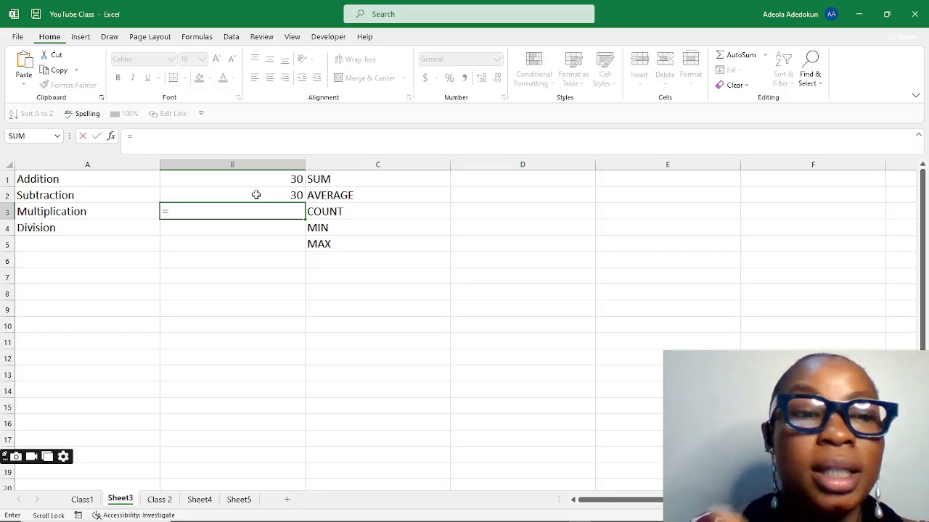
text(1)
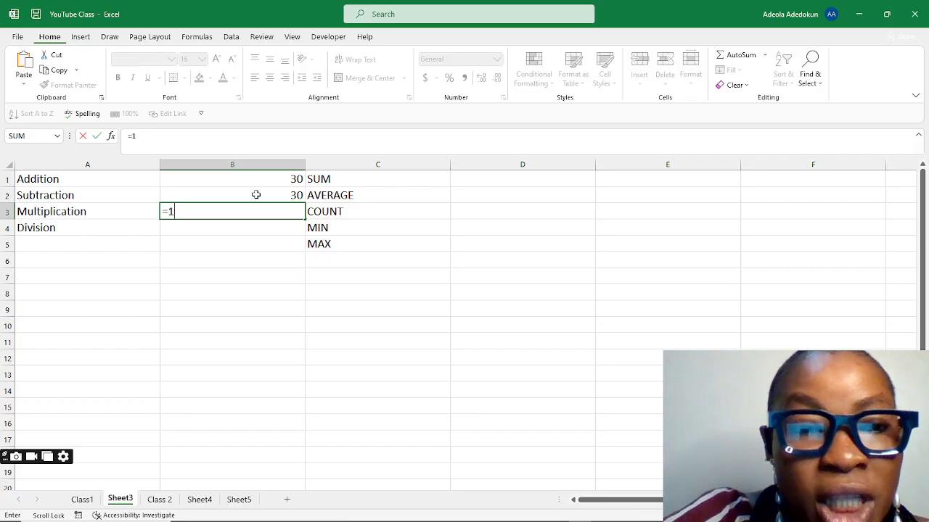
text(5)
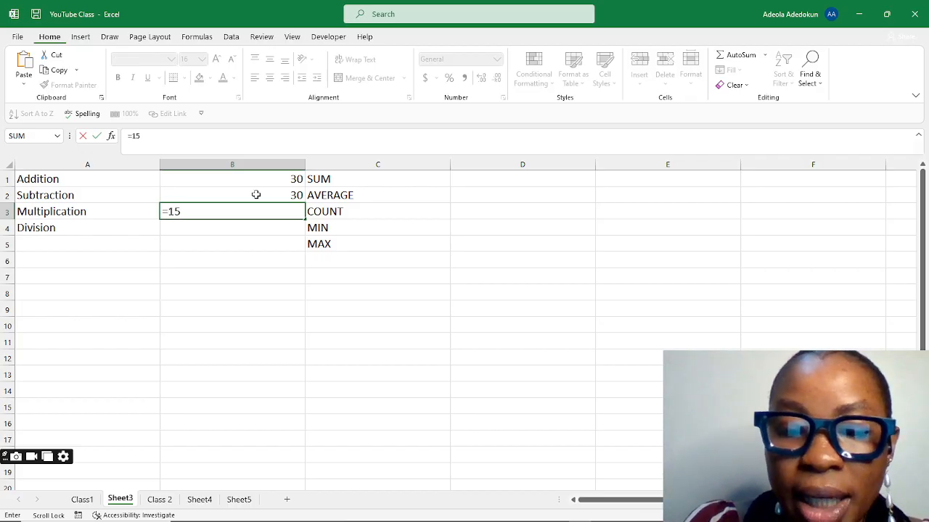
text(*)
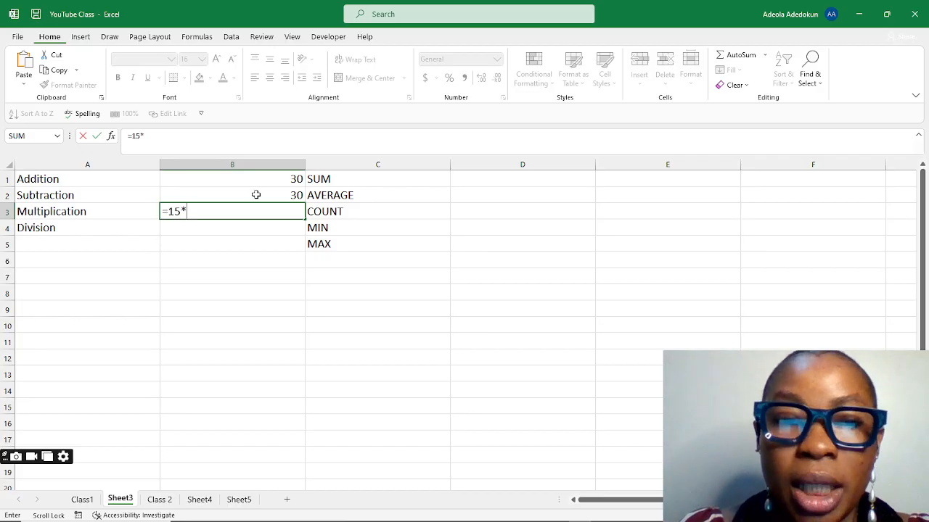
text(2)
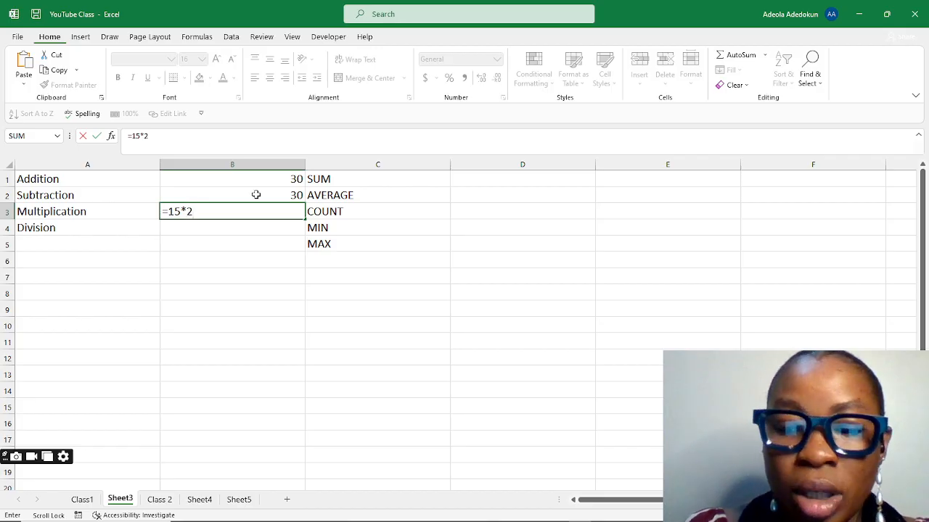
key(Return)
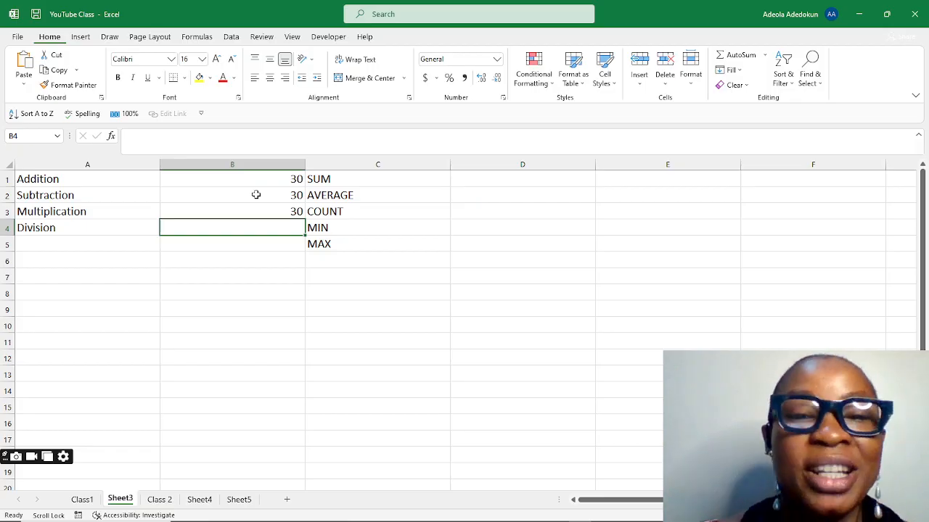
Step: Enter the division formula =90/3 in cell B4 beside Division
text(=)
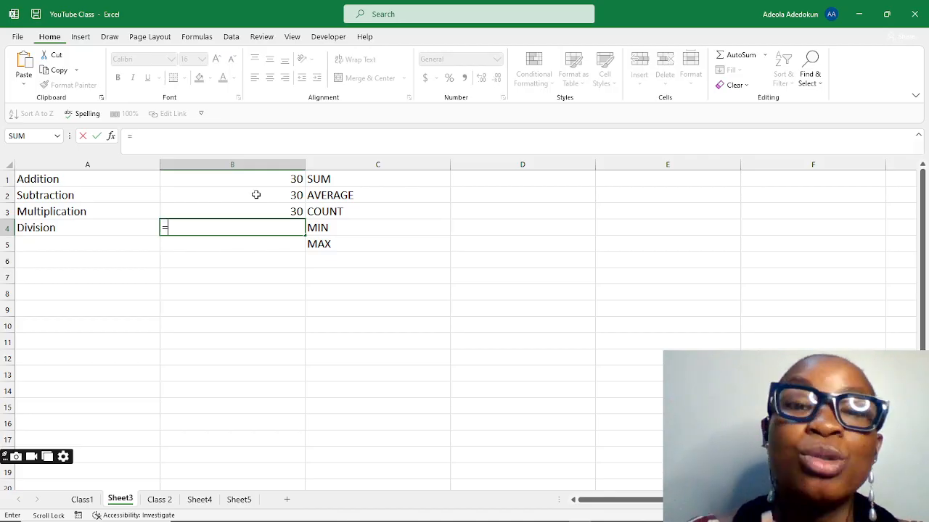
text(90/)
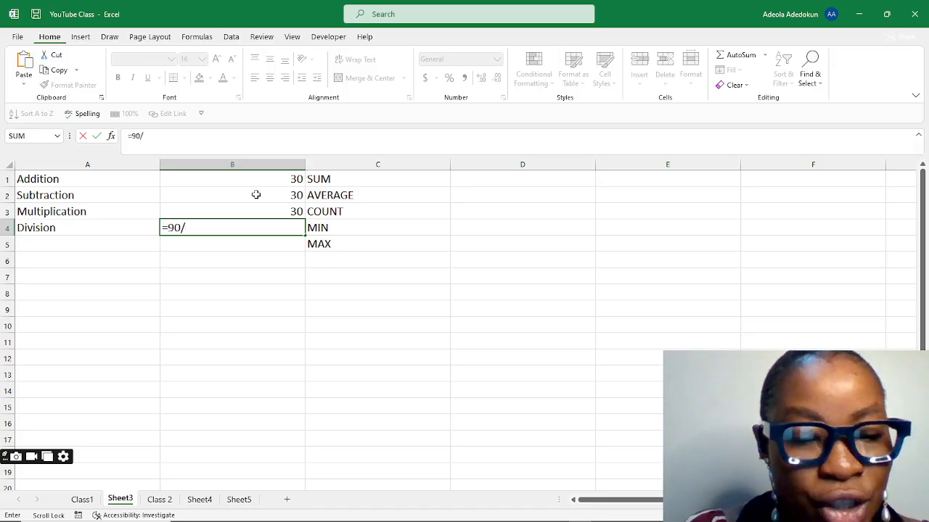
text(3)
key(Return)
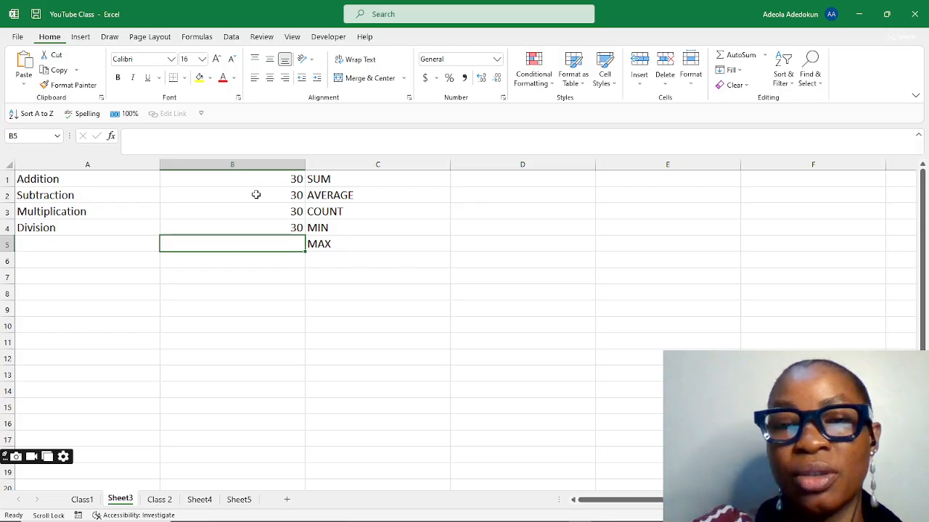
Step: Enter the numbers 20, 50, 100, 11, 45, 62 and 45 down column B in cells B5 to B11
click(523, 165)
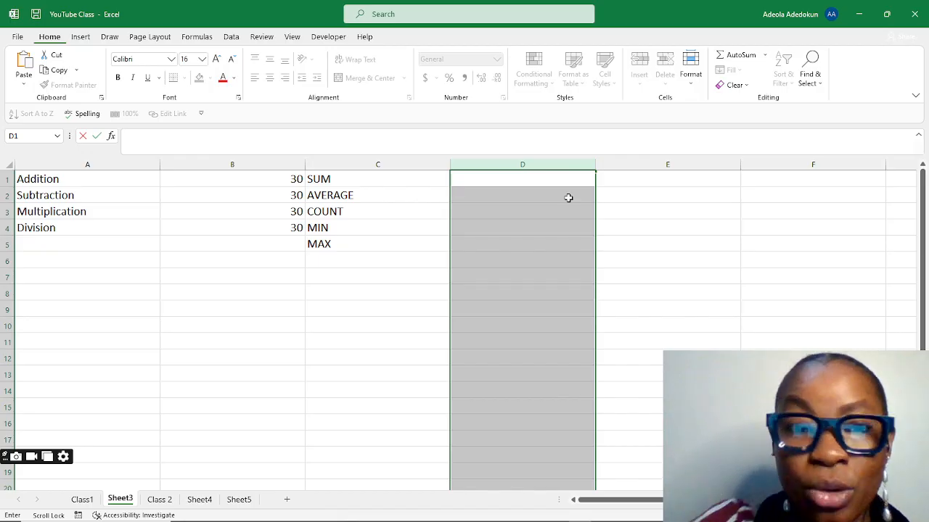
click(296, 181)
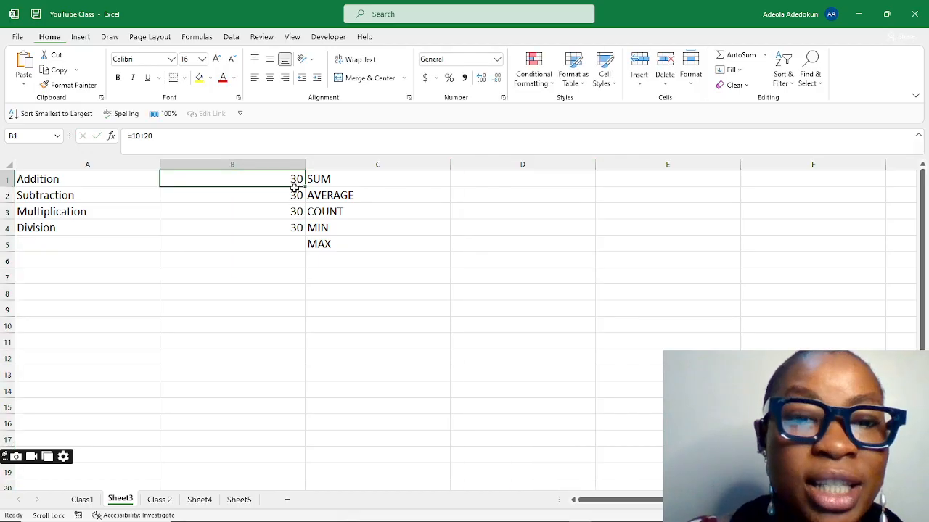
click(292, 195)
click(292, 211)
click(292, 228)
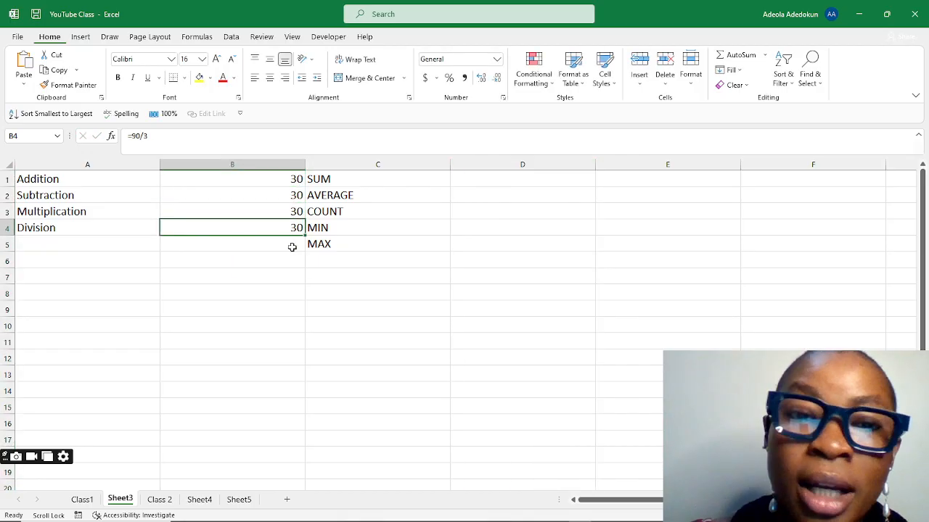
click(291, 245)
text(20)
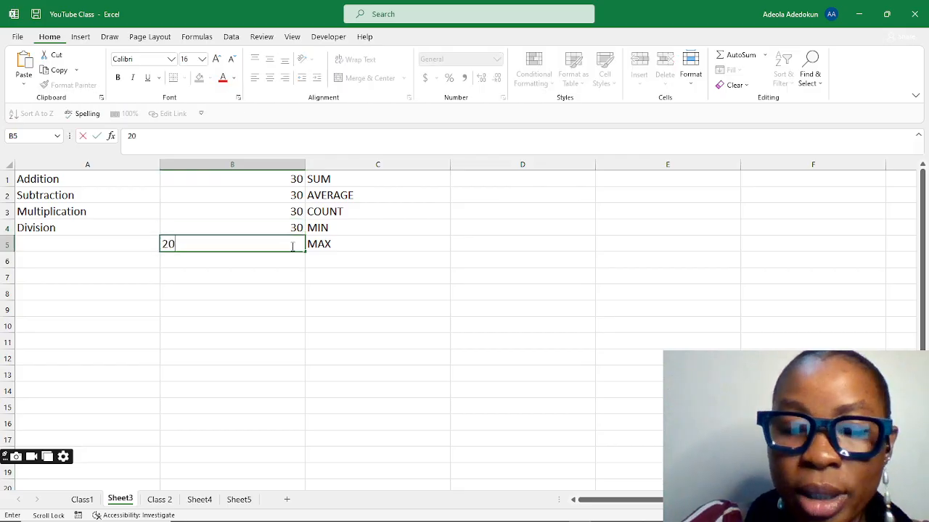
key(Return)
text(50)
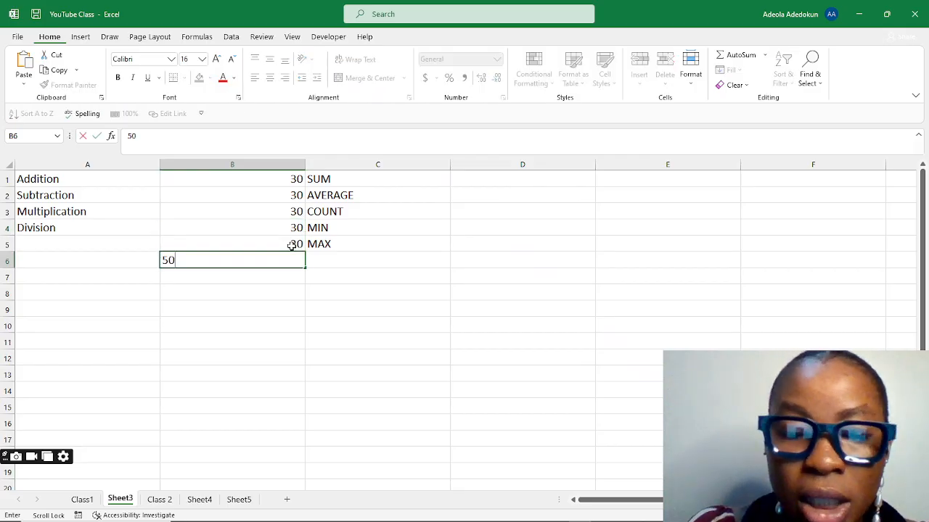
key(Return)
text(100)
key(Return)
text(11)
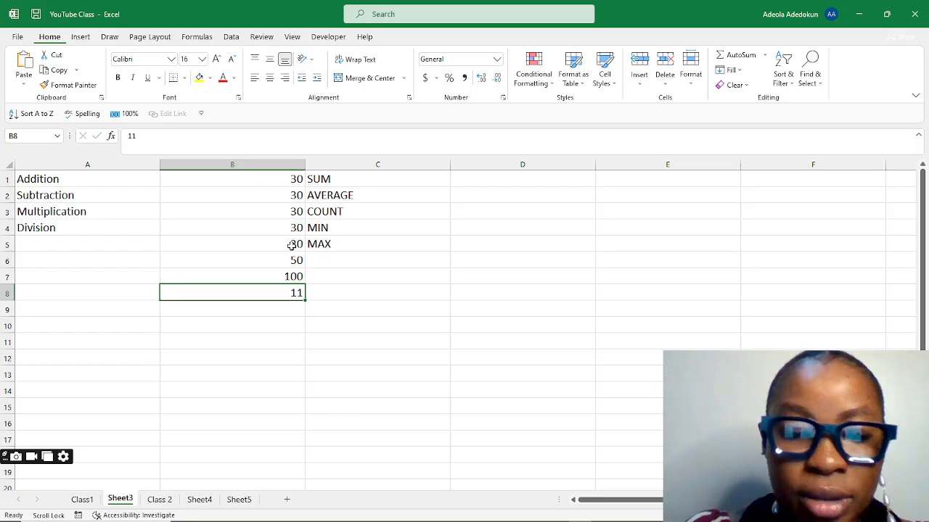
key(Return)
text(45)
key(Return)
text(6)
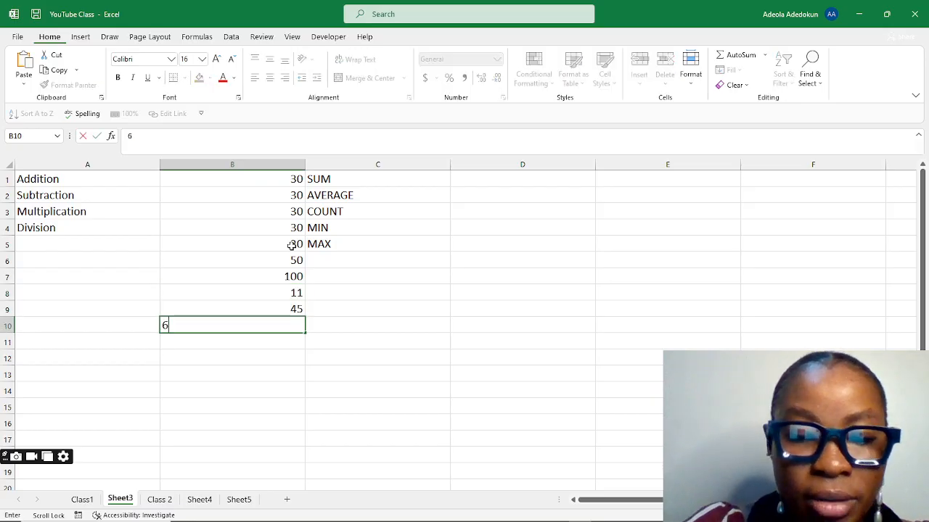
text(2)
key(Return)
text(45)
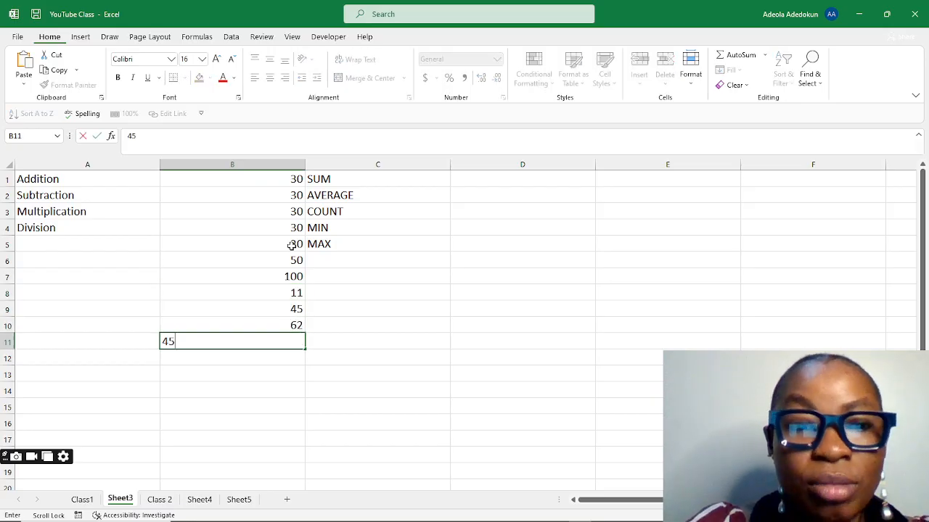
key(Return)
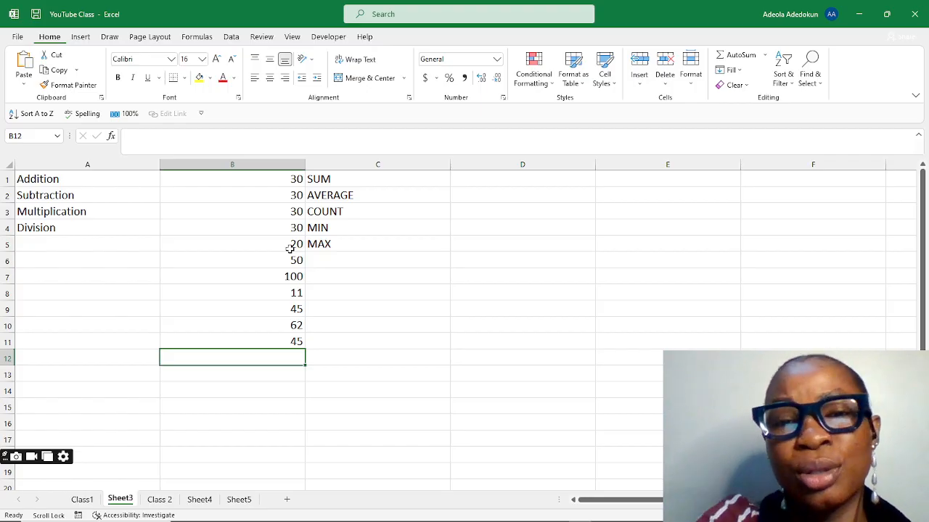
click(533, 182)
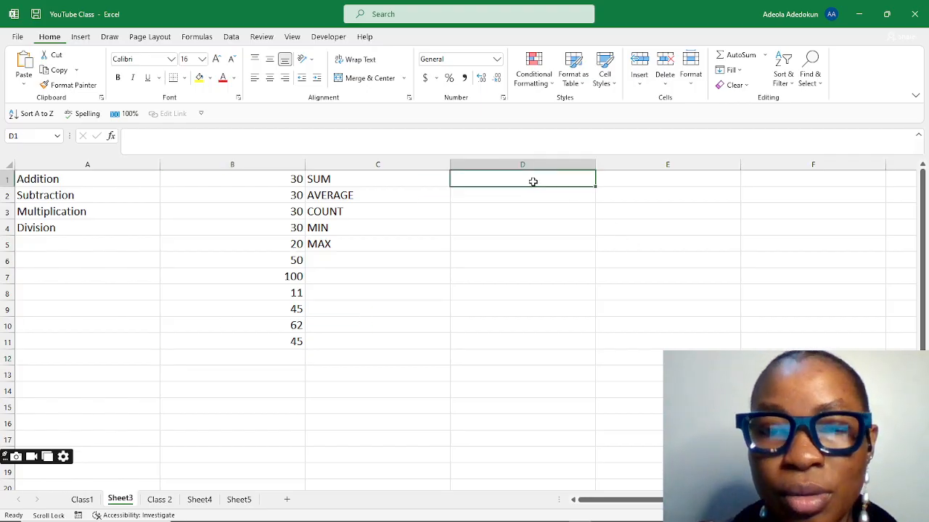
text(=)
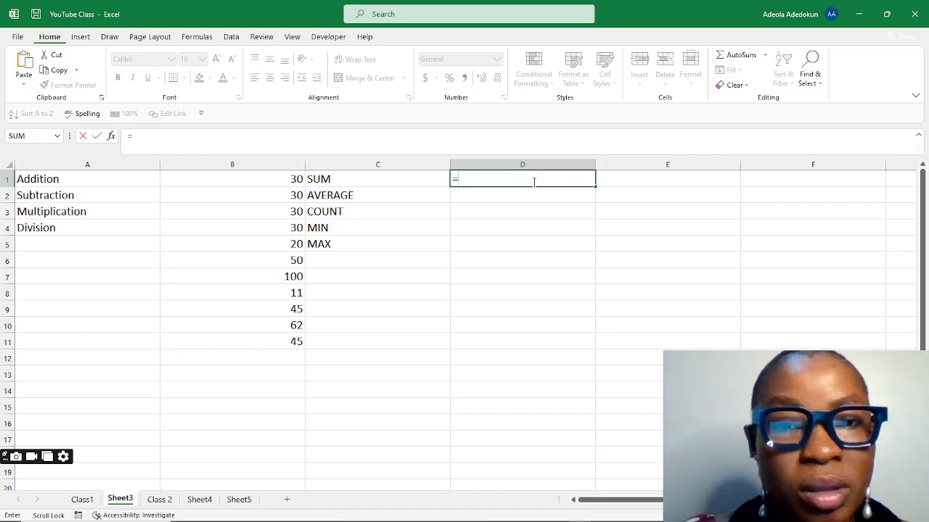
text(30)
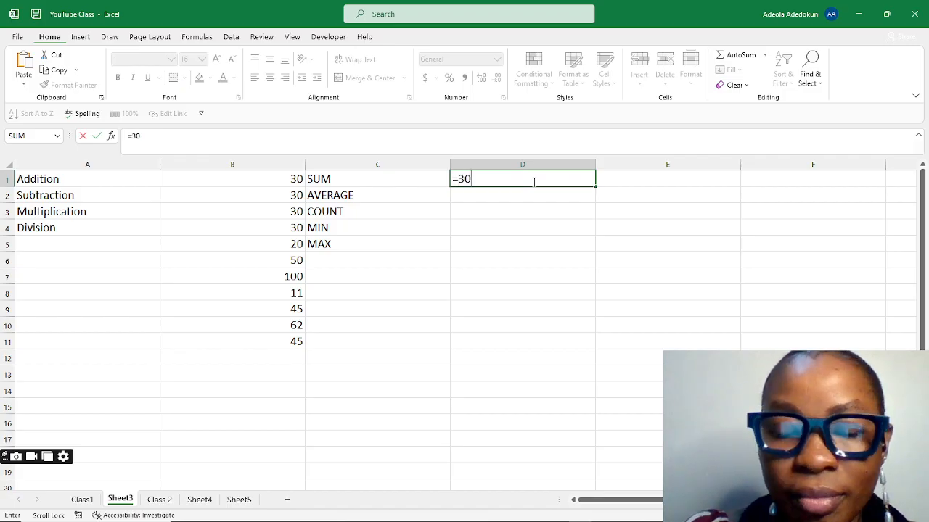
text(+)
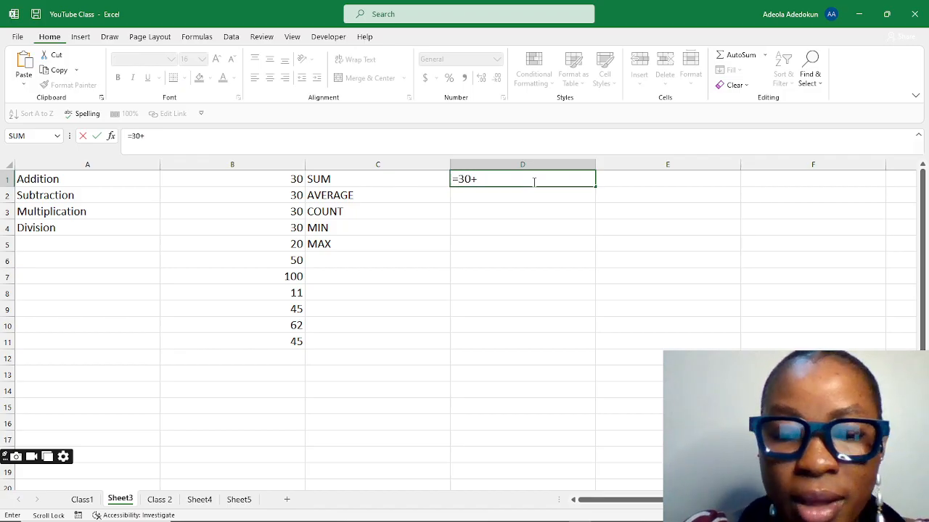
text(30+)
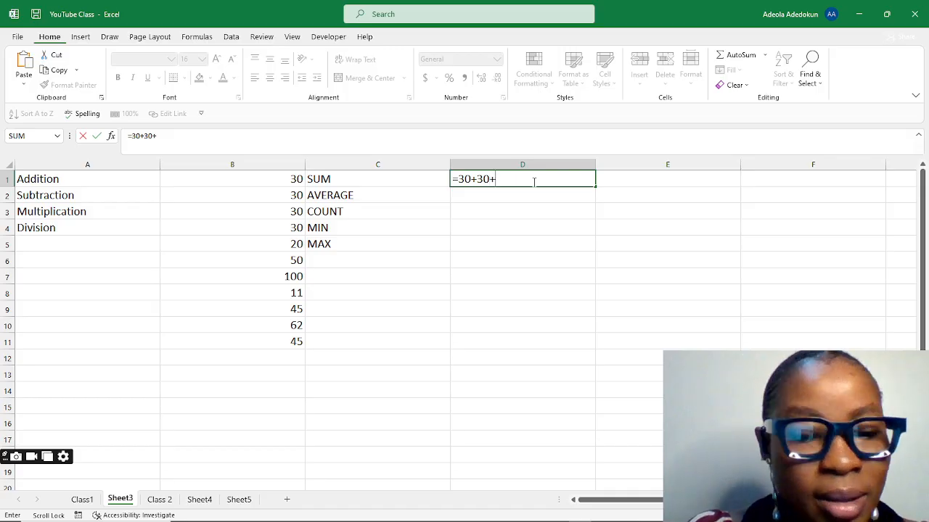
text(30)
key(BackSpace)
key(BackSpace)
key(BackSpace)
key(BackSpace)
key(BackSpace)
key(BackSpace)
key(BackSpace)
key(BackSpace)
key(BackSpace)
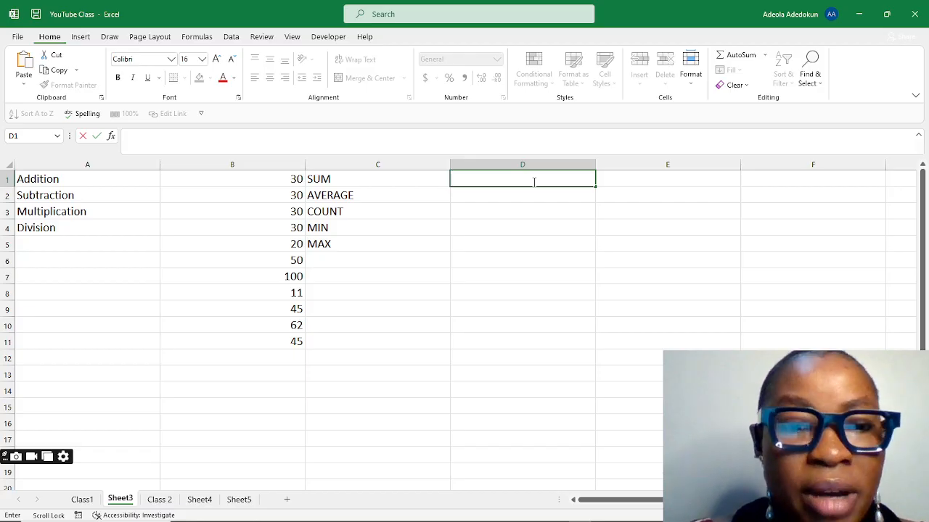
Step: Start a SUM formula in D1 listing cells B1, B2, B3 and B4 as separate arguments
text(=)
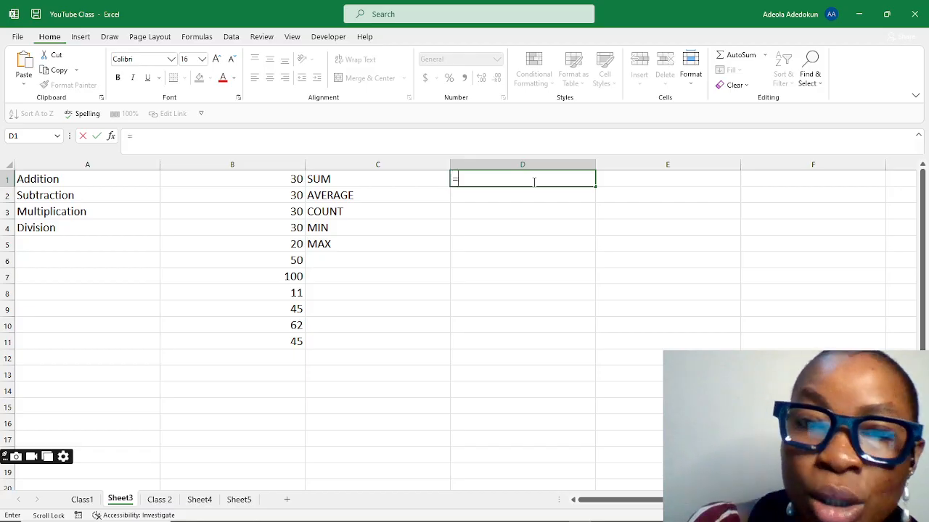
text(sum)
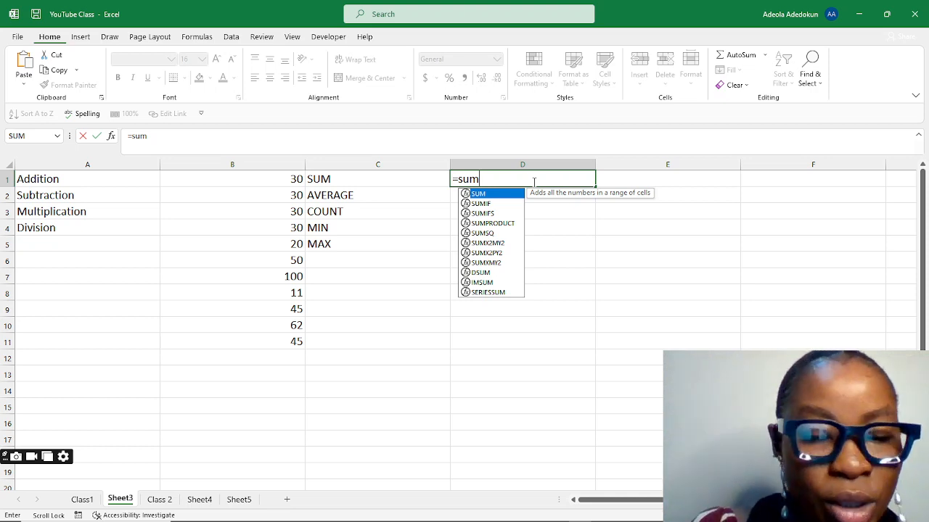
text(()
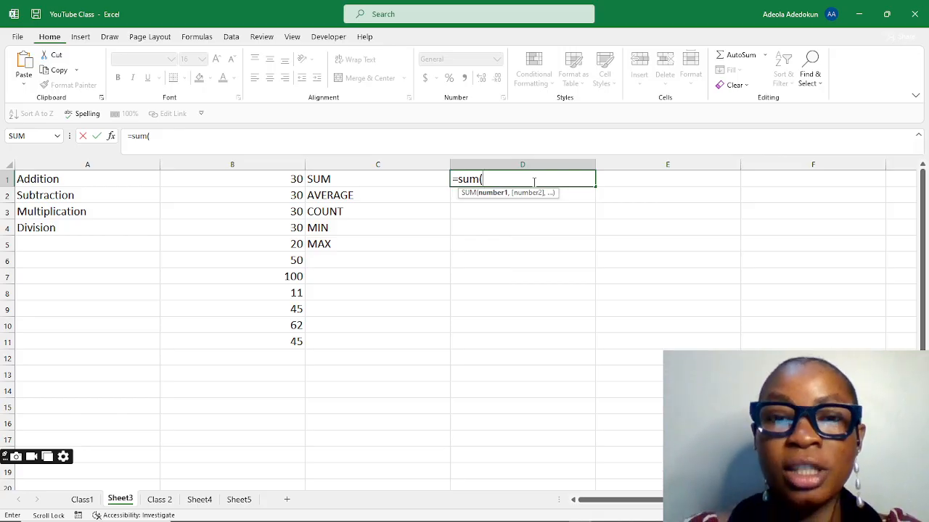
click(294, 179)
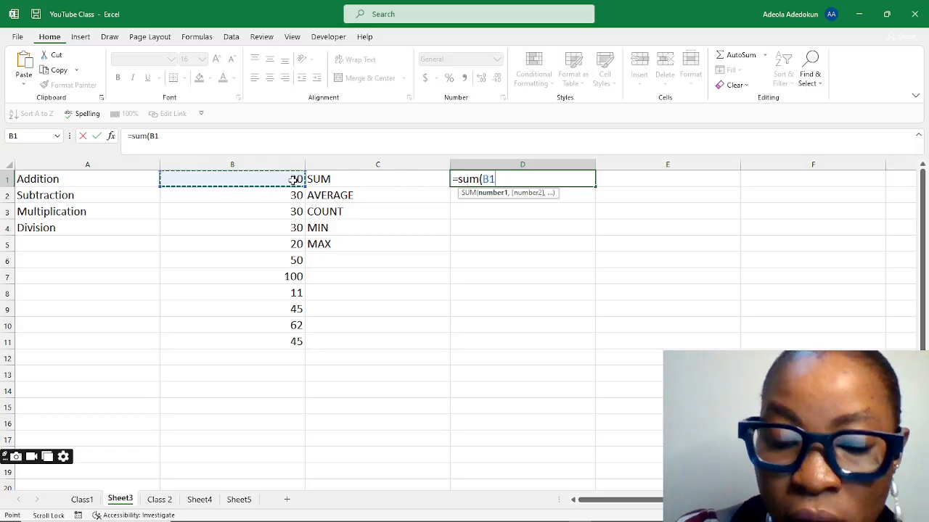
text(,)
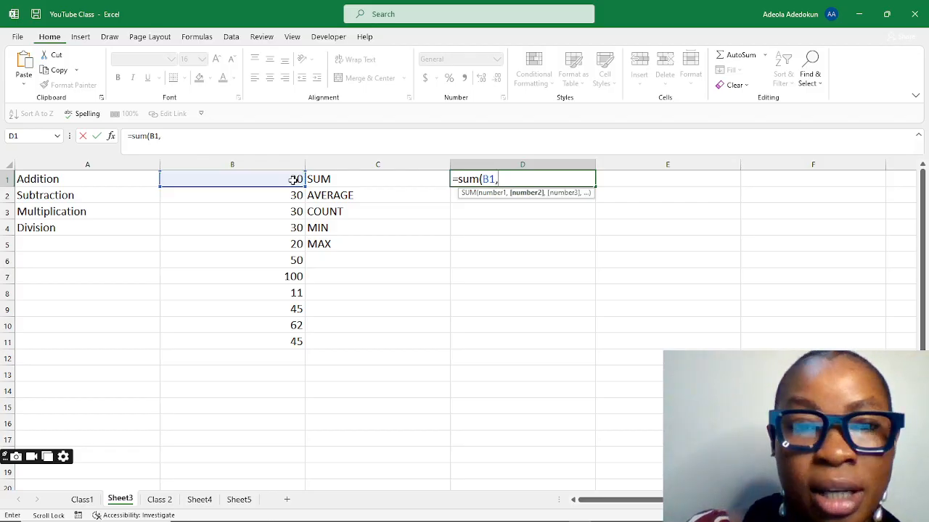
click(297, 192)
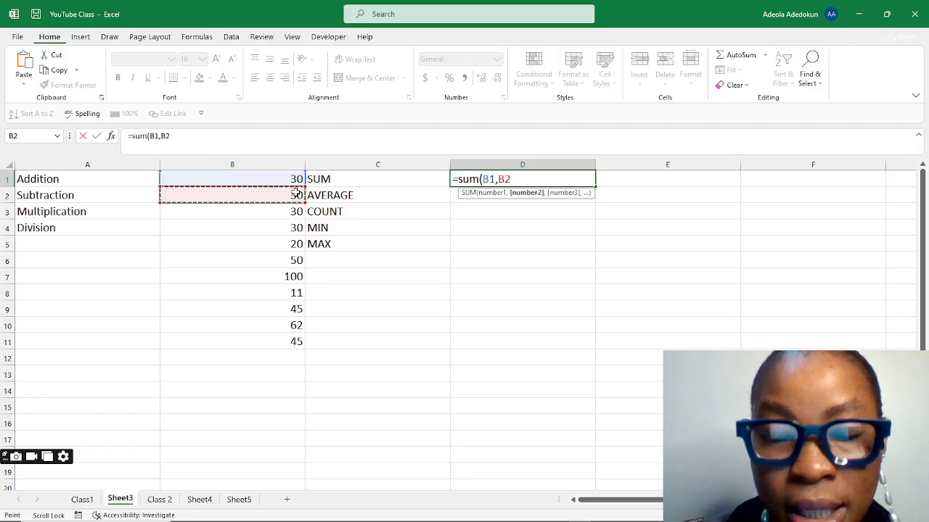
text(,)
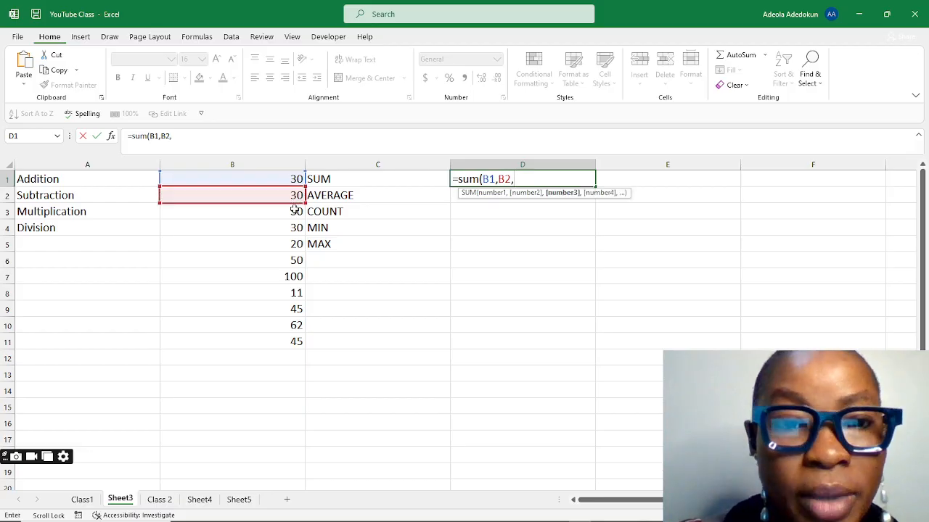
click(296, 211)
text(,)
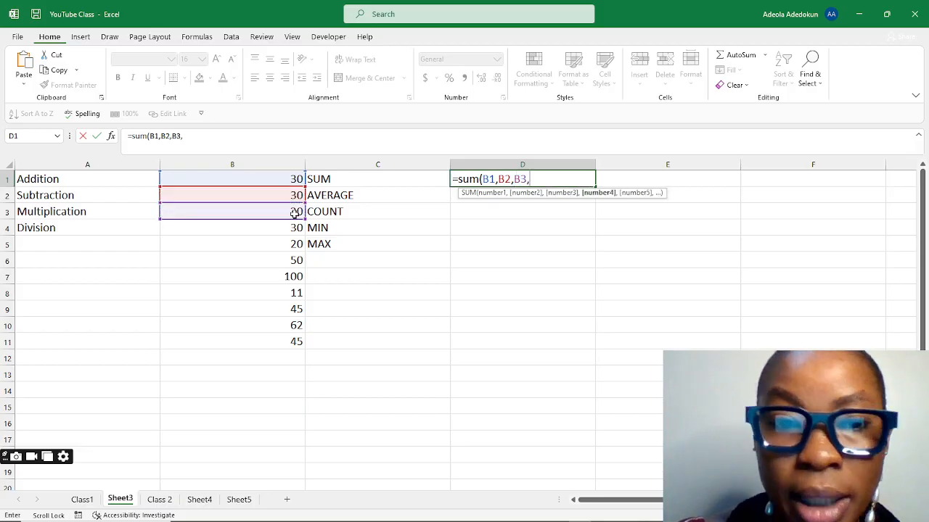
click(296, 228)
text(,)
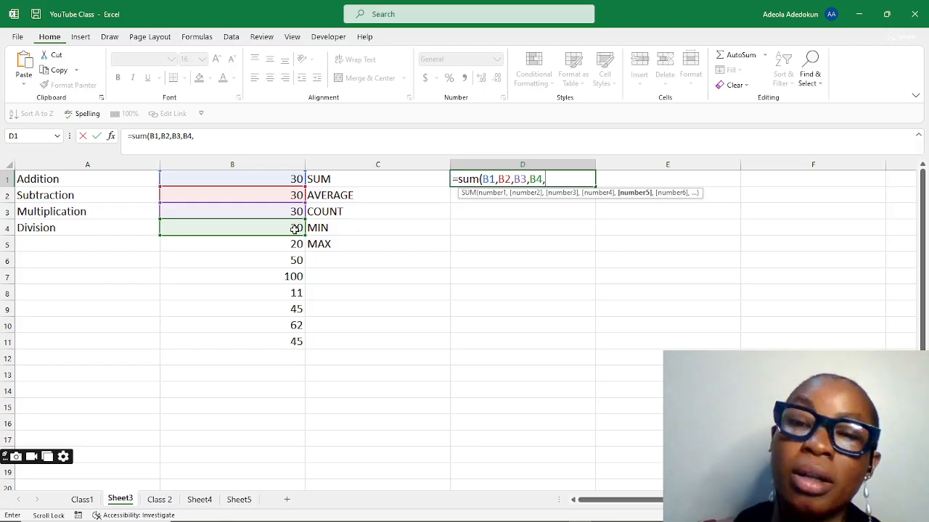
Step: Delete the separate cell references and complete the formula as =SUM(B1:B11) over the whole number column in D1
key(BackSpace)
key(BackSpace)
key(BackSpace)
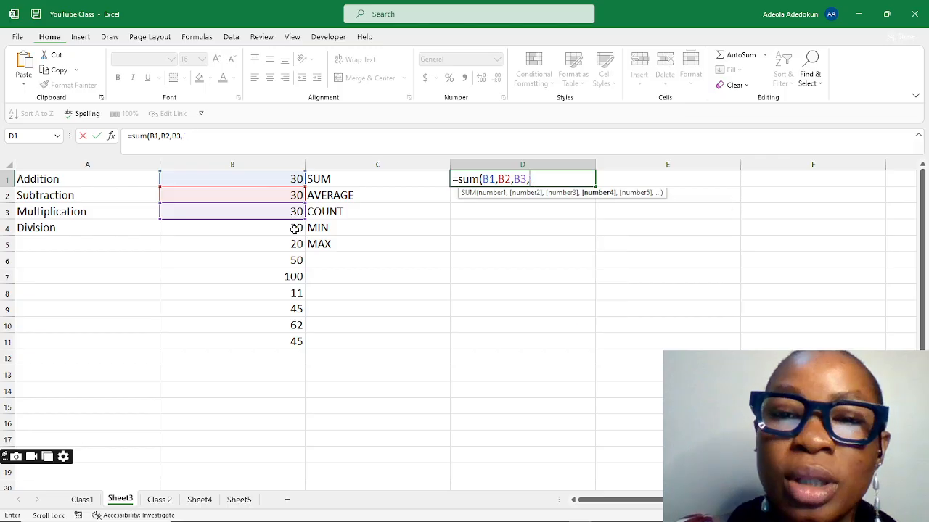
key(BackSpace)
key(BackSpace)
key(BackSpace)
key(BackSpace)
key(BackSpace)
key(BackSpace)
key(BackSpace)
key(BackSpace)
key(BackSpace)
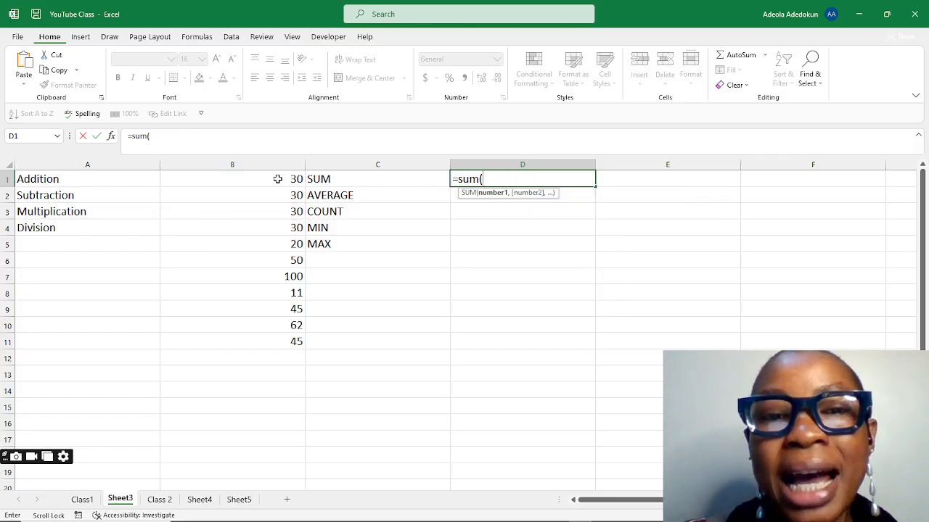
drag(280, 179, 287, 334)
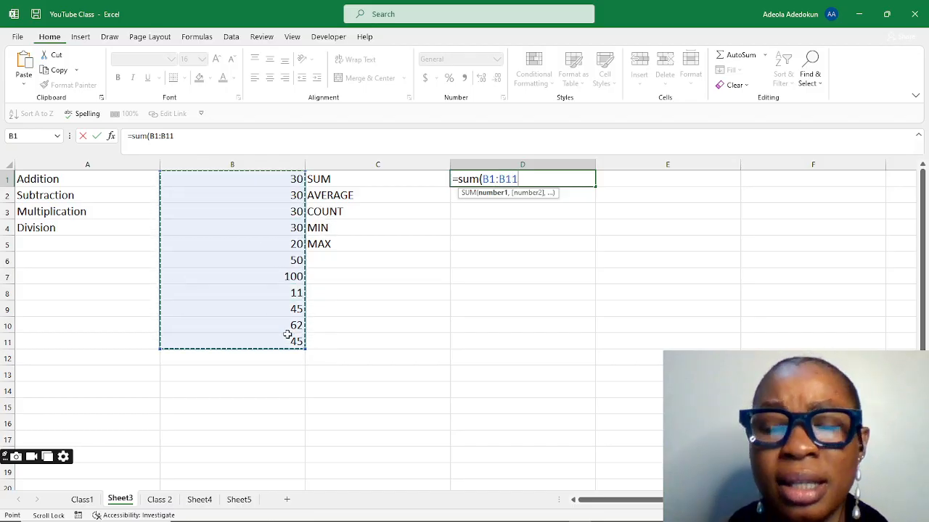
text())
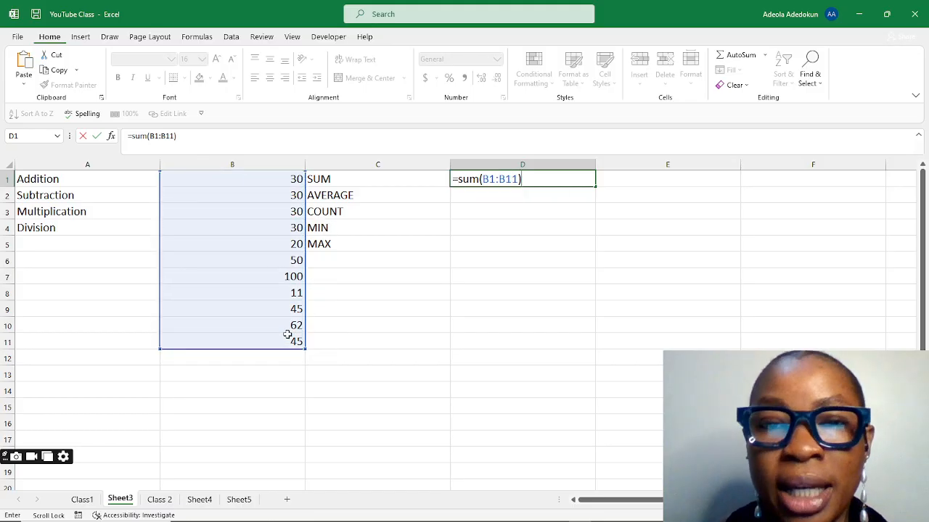
key(Return)
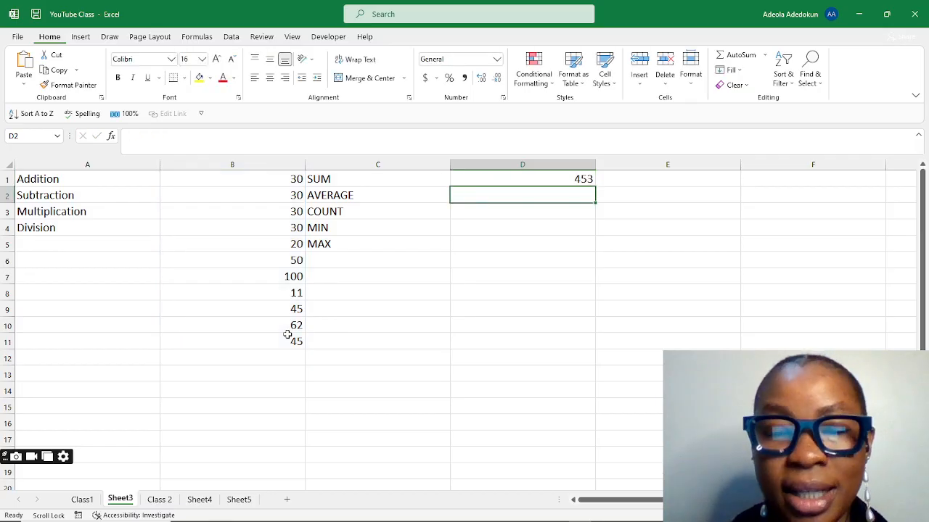
click(581, 177)
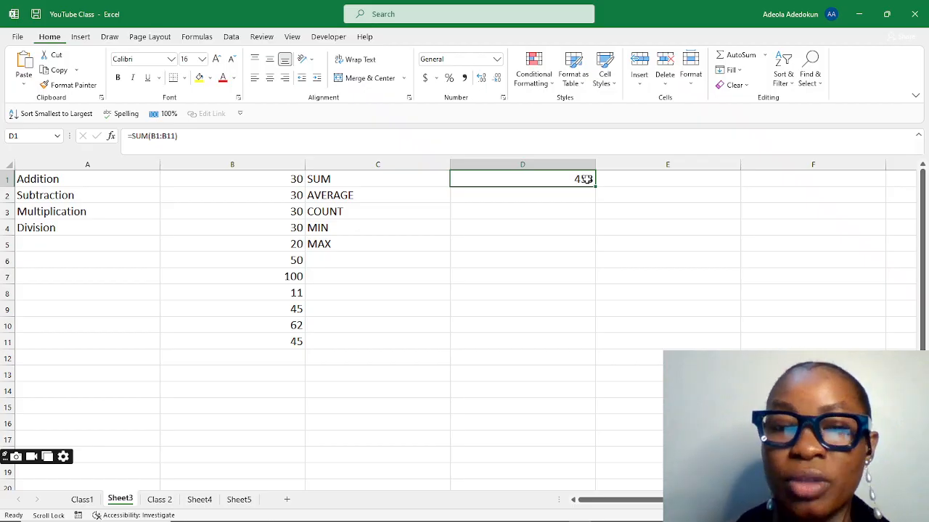
Step: Enter the formula =Average(B1:B11) in cell D2 beside AVERAGE
click(544, 199)
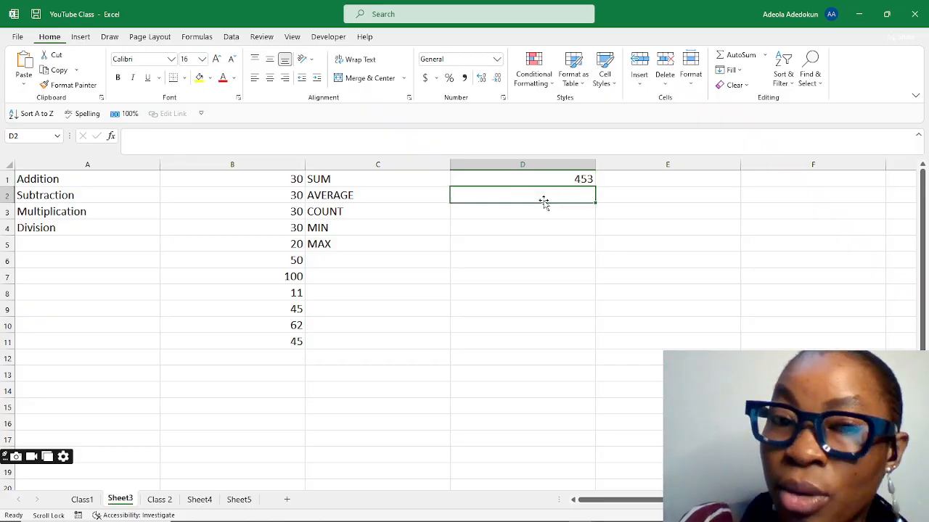
text(=)
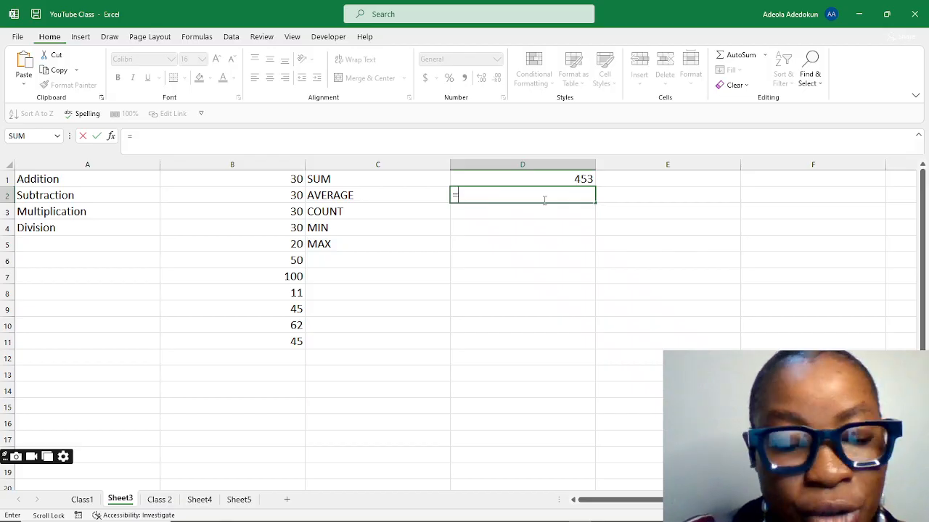
text(Av)
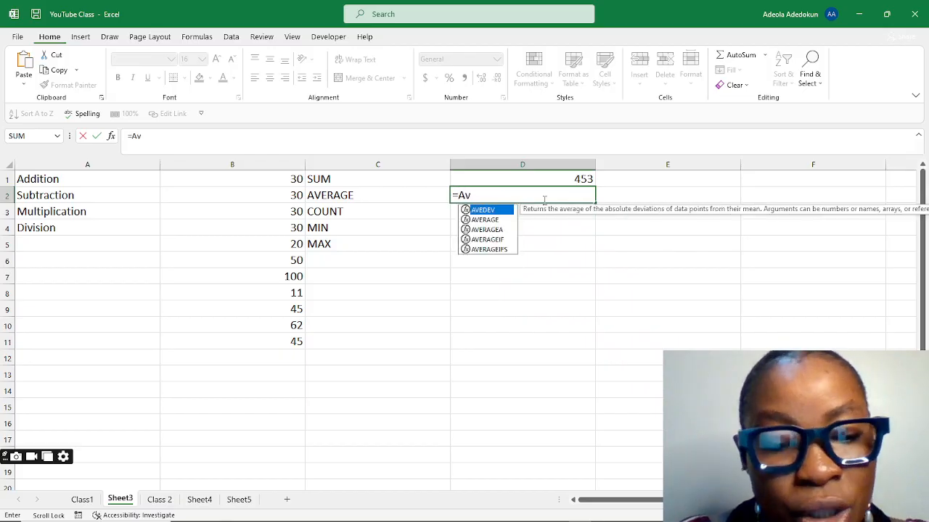
text(erage)
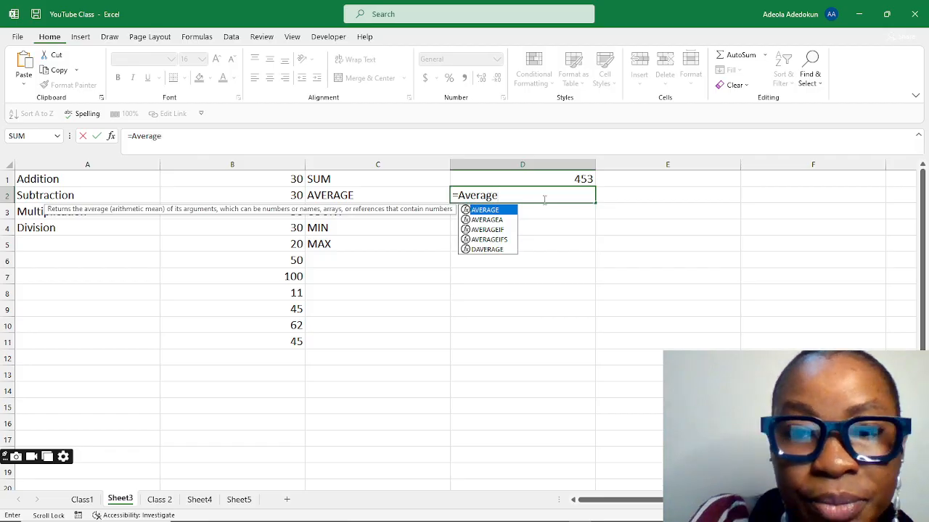
text(()
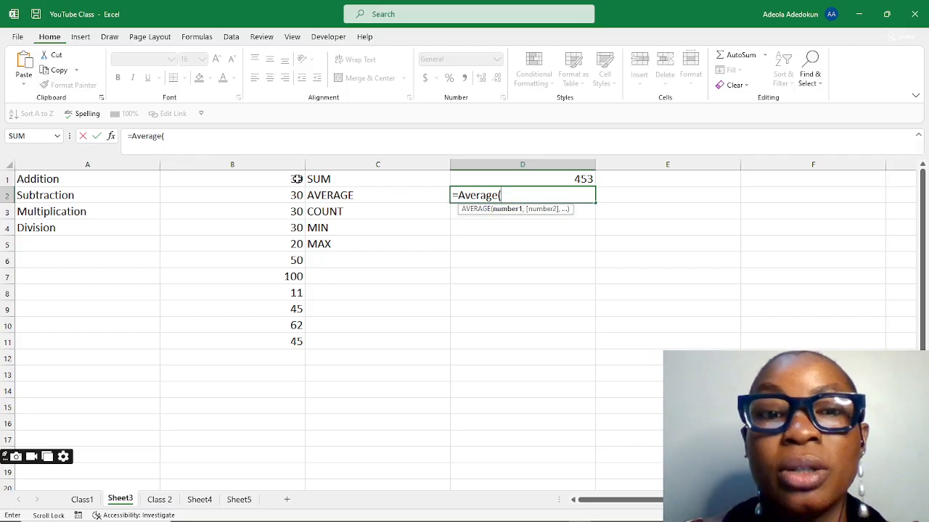
drag(296, 179, 296, 340)
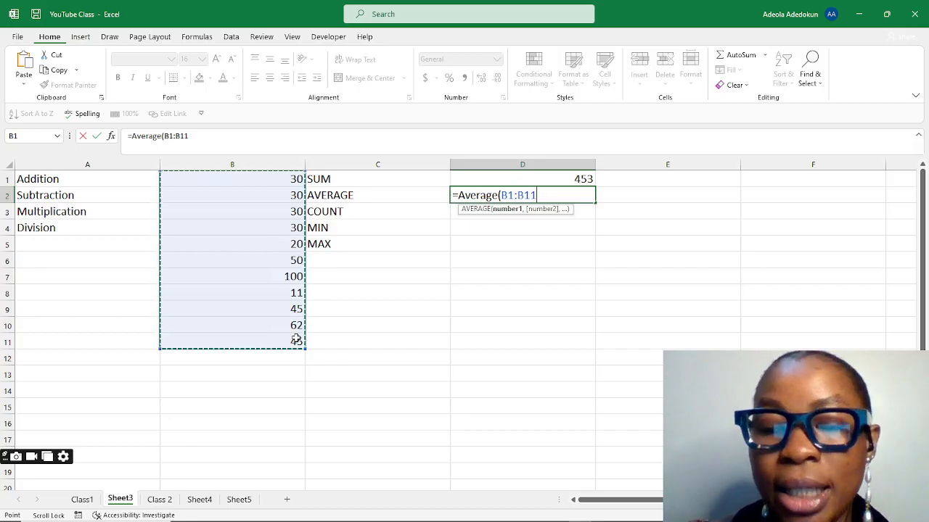
text())
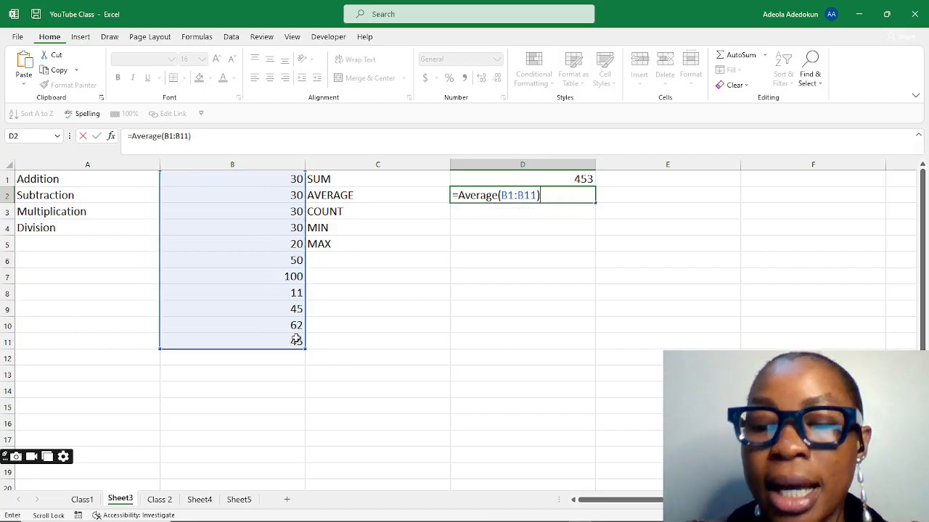
key(Return)
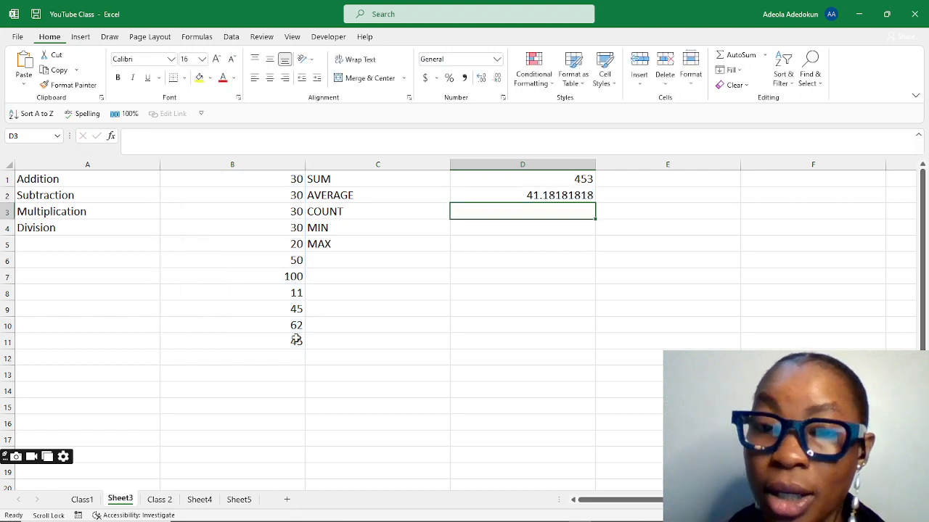
Step: Reduce the average result in D2 to two decimal places
click(560, 199)
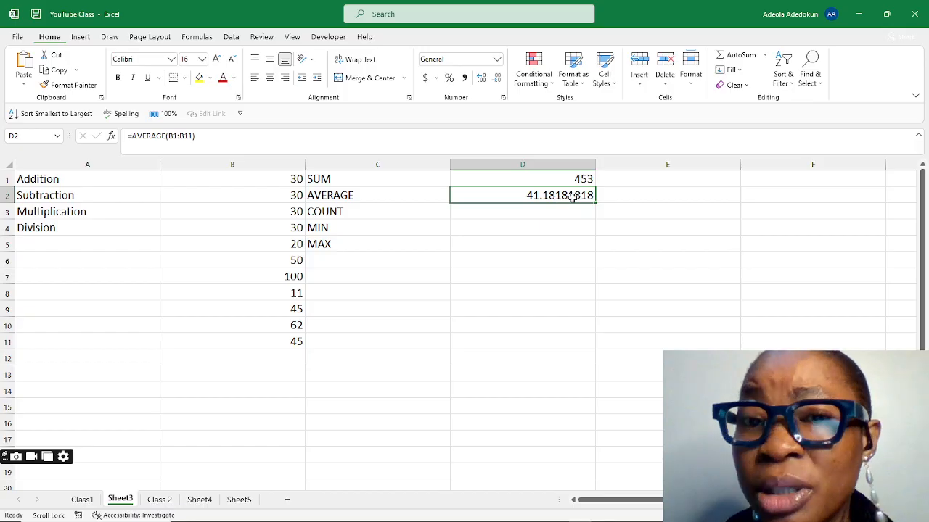
click(496, 79)
click(497, 80)
click(497, 80)
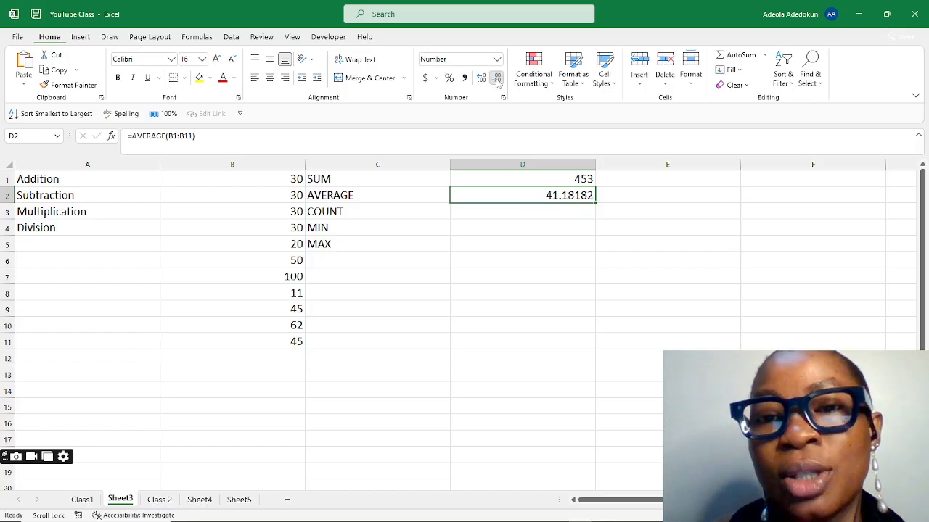
click(496, 80)
click(497, 80)
click(497, 80)
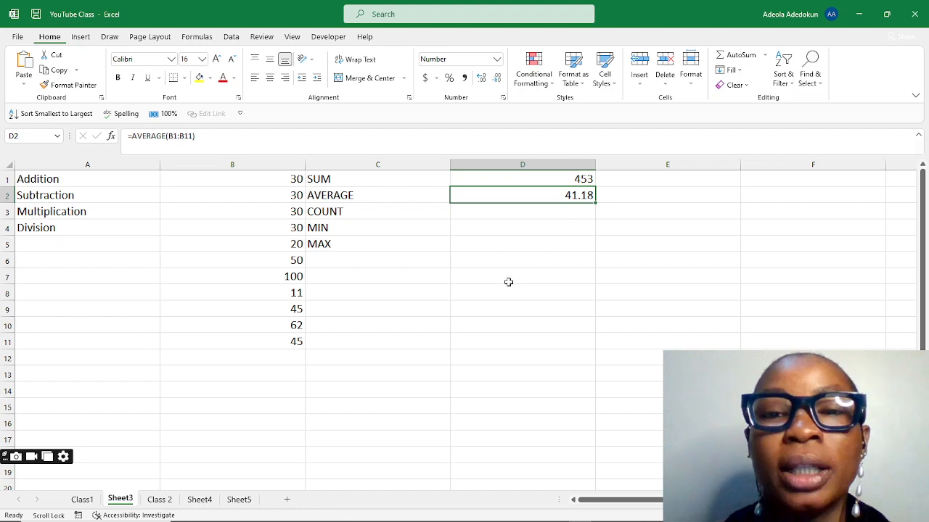
Step: Enter the formula =count(B1:B11) in cell D3 beside COUNT
click(532, 211)
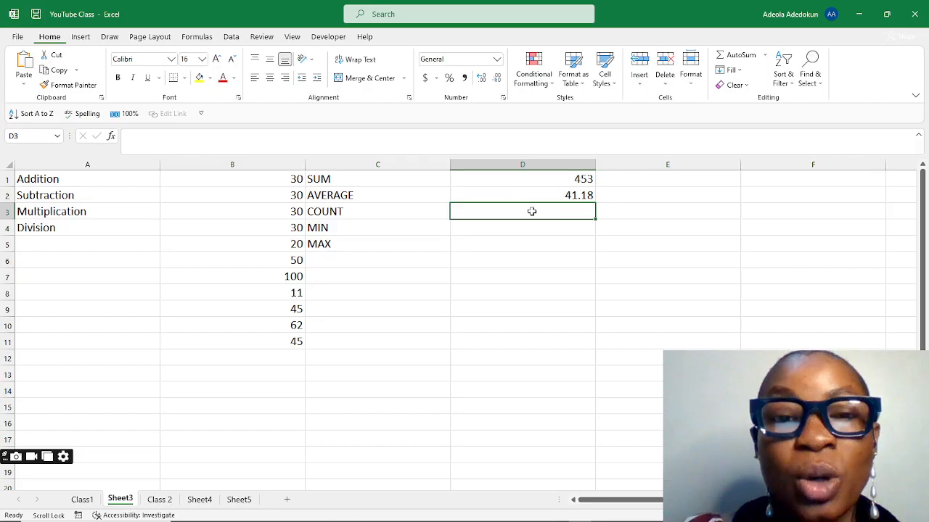
text(=)
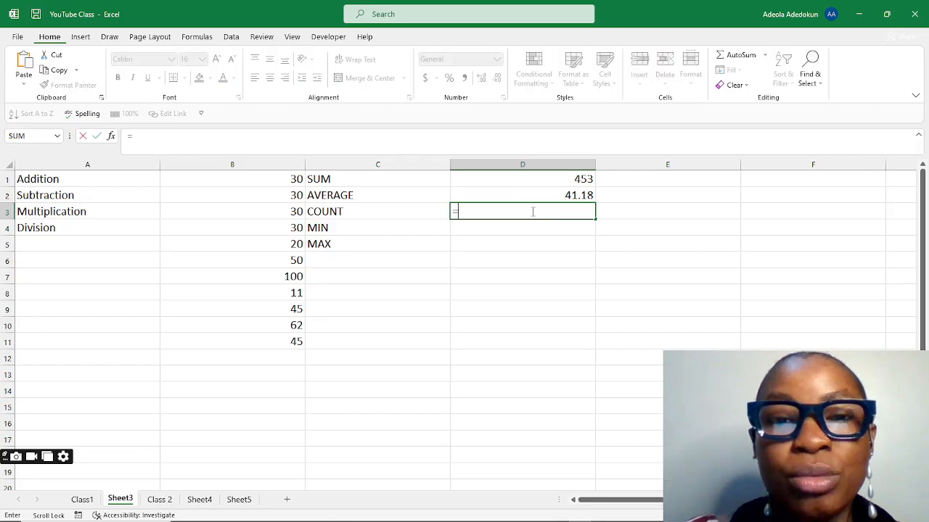
text(c)
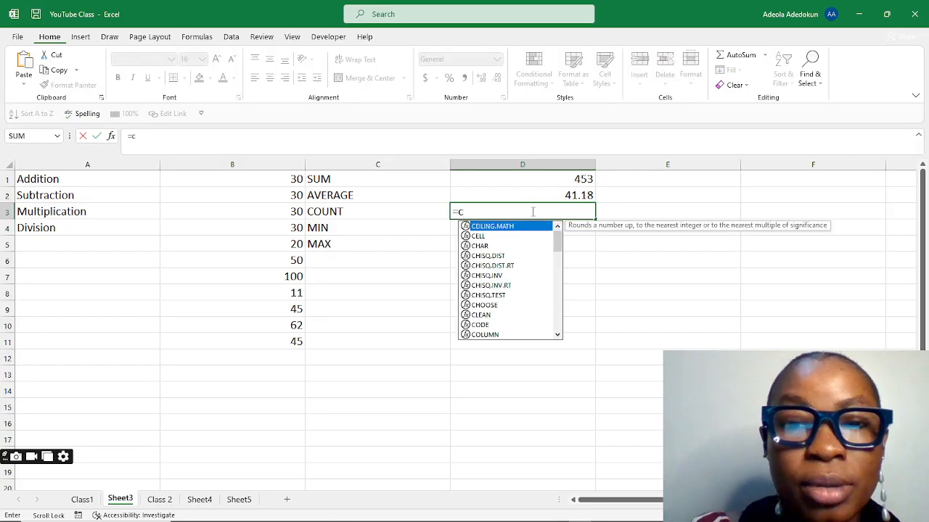
text(ount)
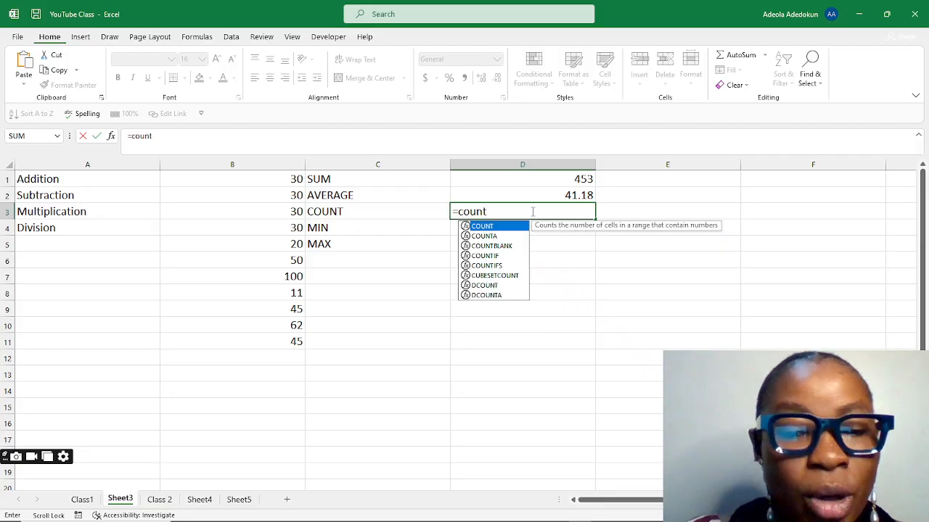
text(()
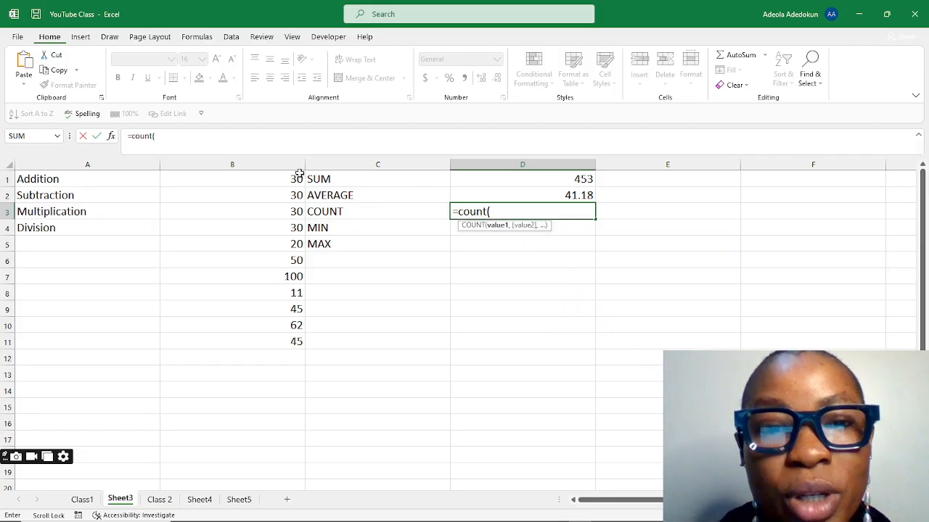
drag(298, 175, 297, 337)
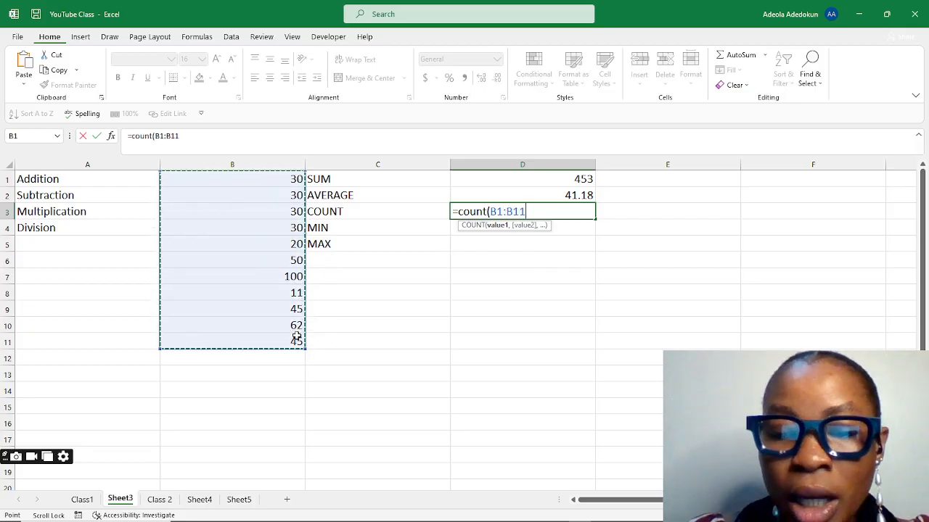
text())
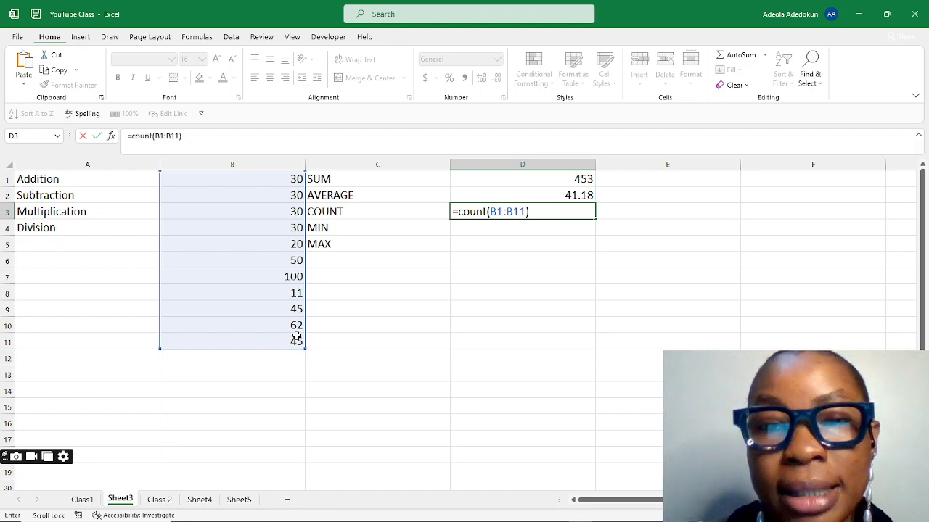
key(Return)
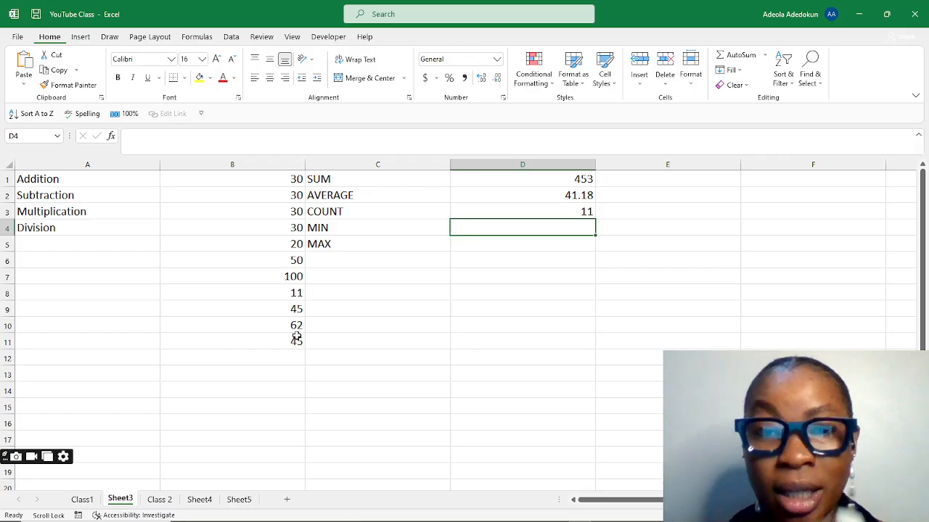
Step: Enter the formula =min(B1:B11) in cell D4 beside MIN
text(=min)
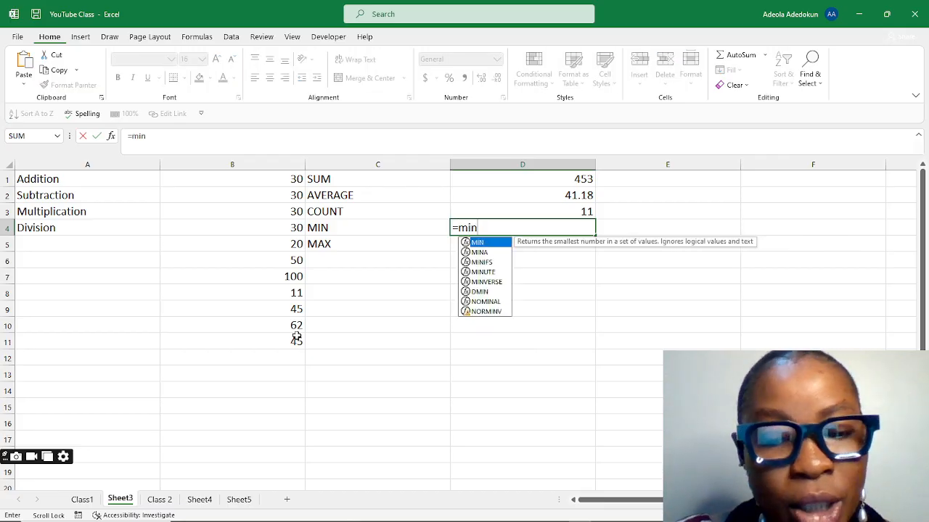
text(()
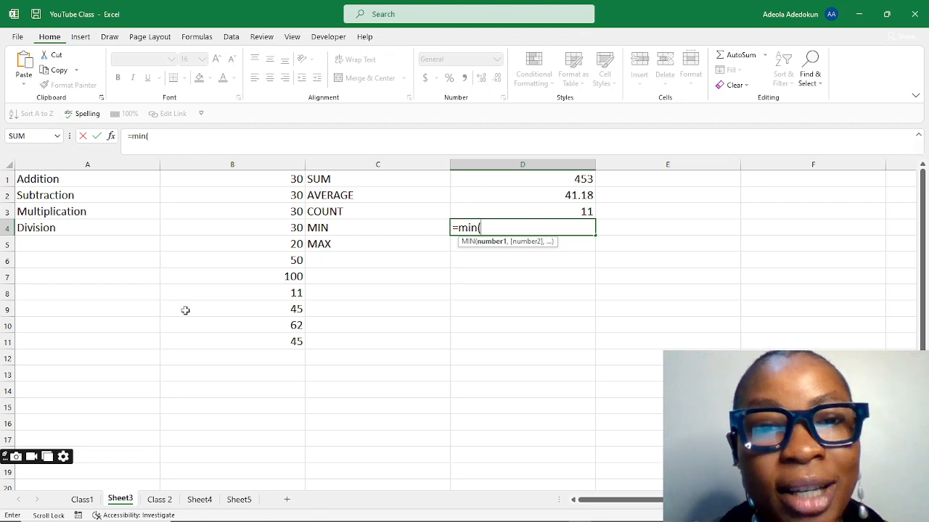
drag(290, 182, 288, 339)
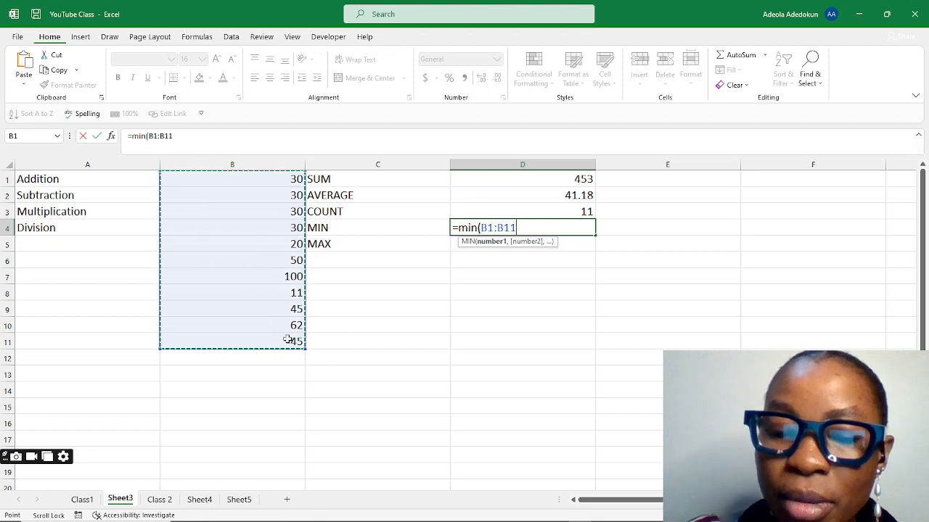
text())
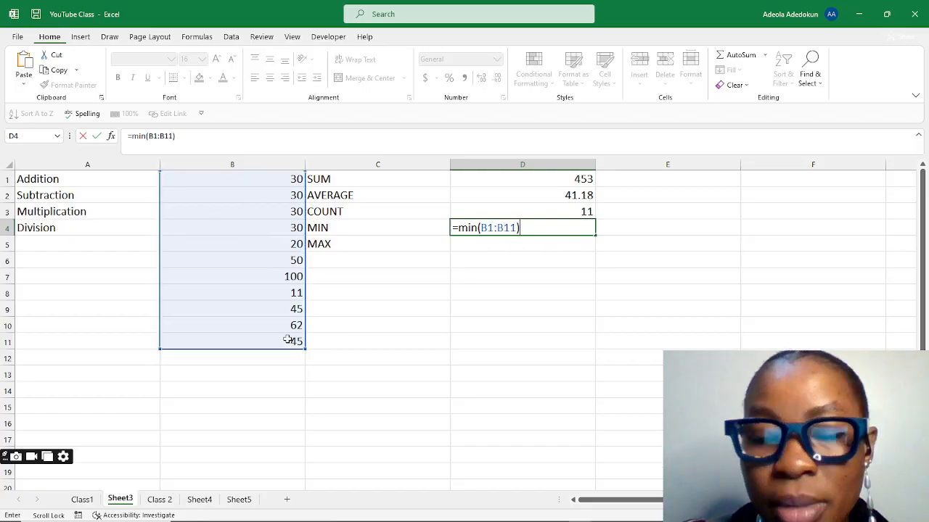
key(Return)
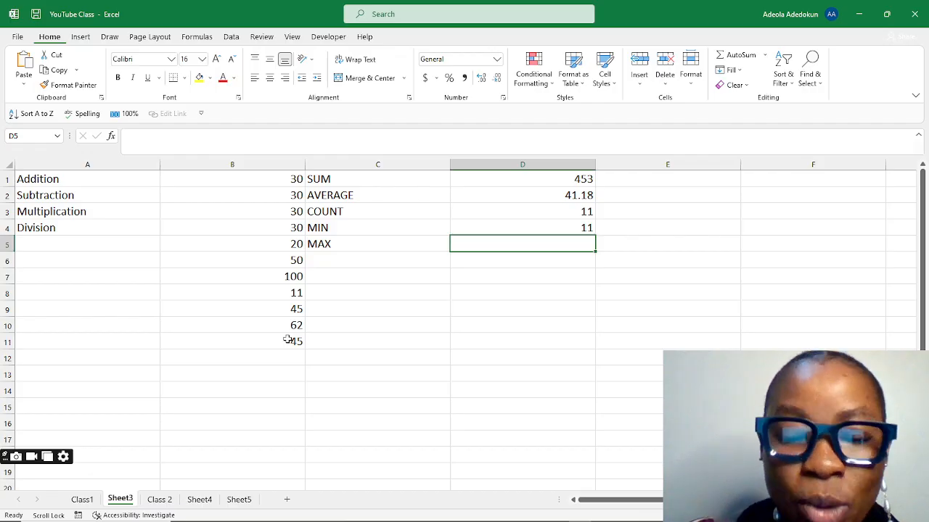
Step: Enter the formula =max(B1:B11) in cell D5 beside MAX
text(=m)
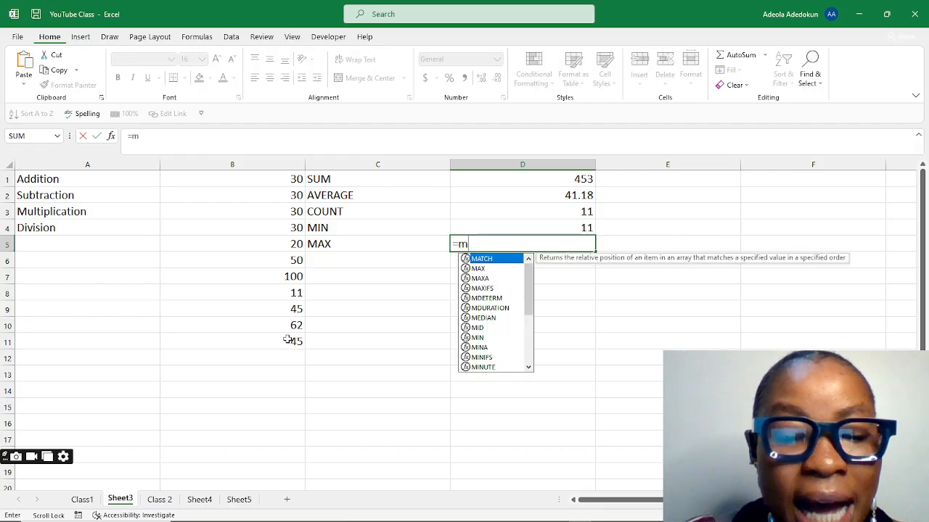
text(ax()
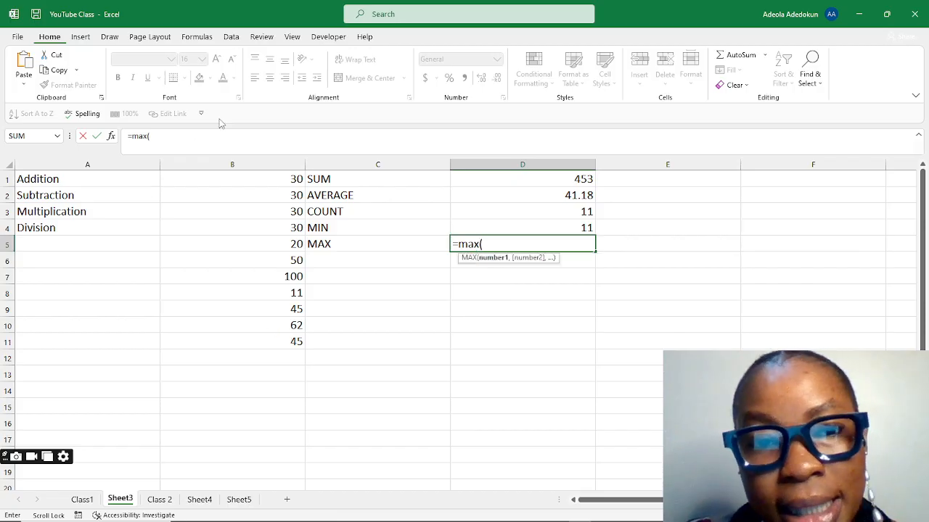
drag(298, 176, 294, 344)
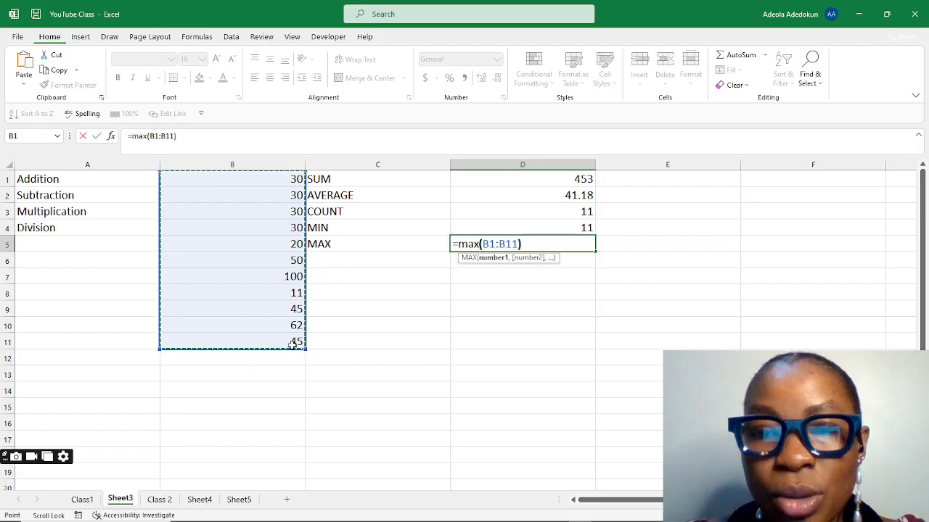
text())
key(Return)
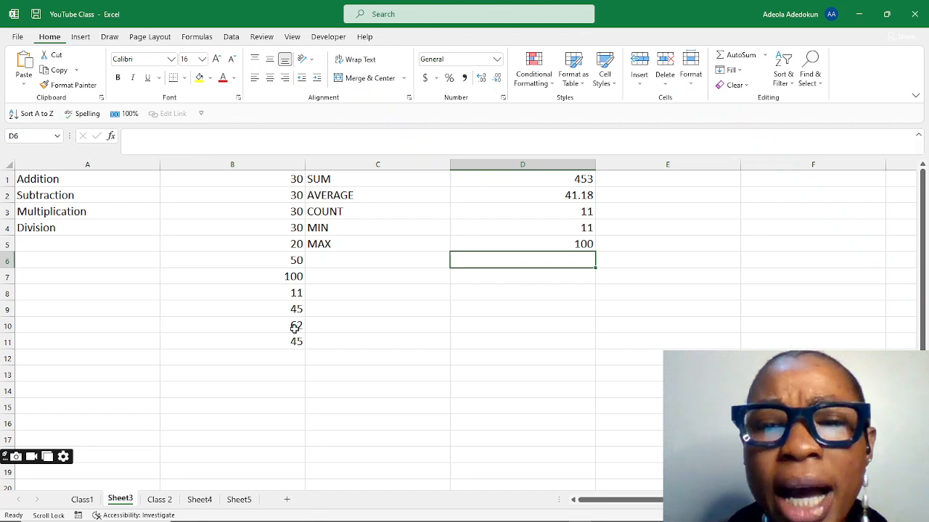
Step: Enter the formula =sum(B1:B11)/2 in cell D6 to divide the column total by 2
click(347, 280)
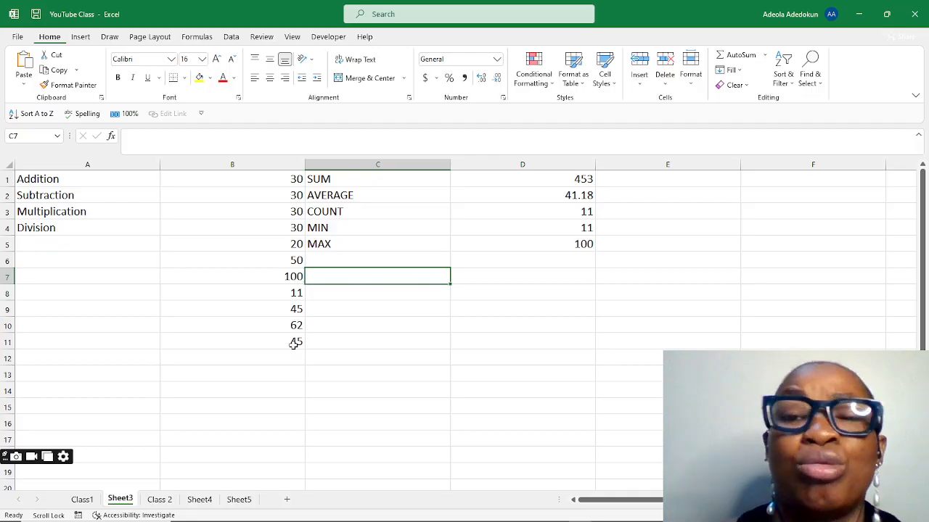
click(469, 263)
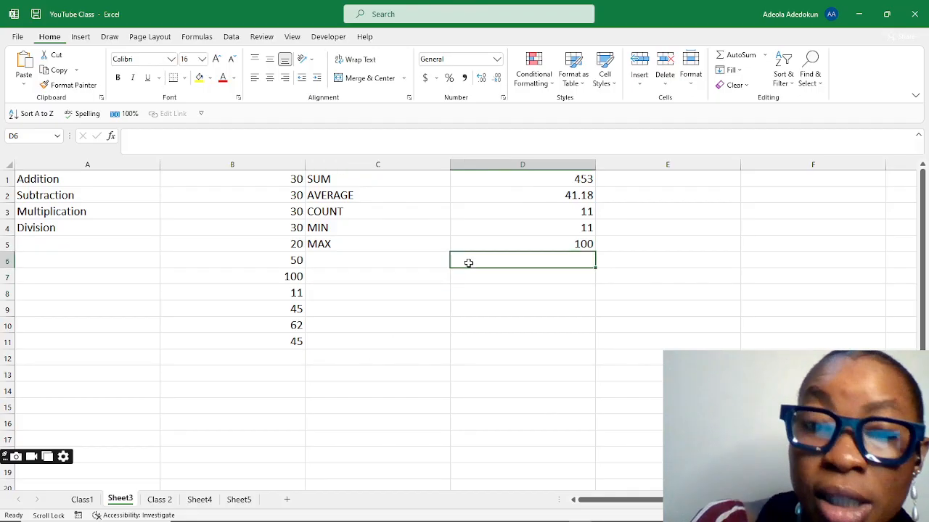
text(=)
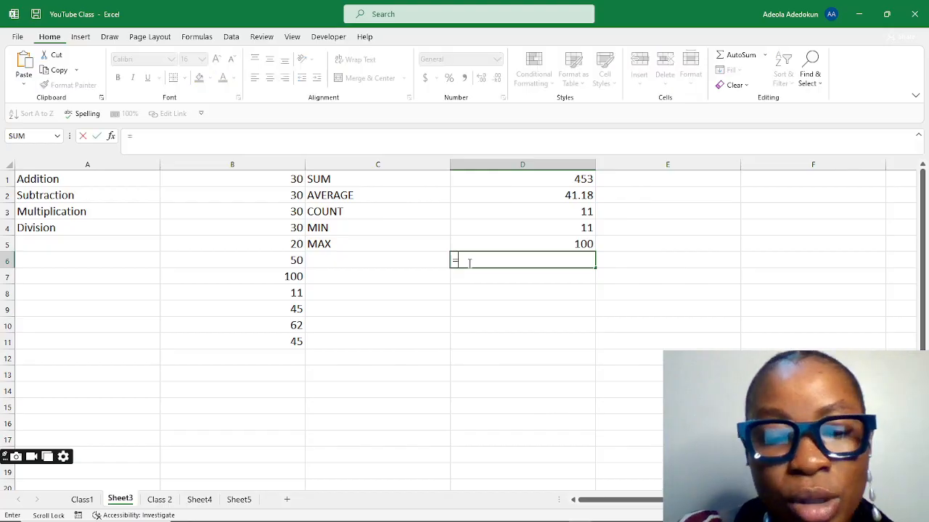
text(sum)
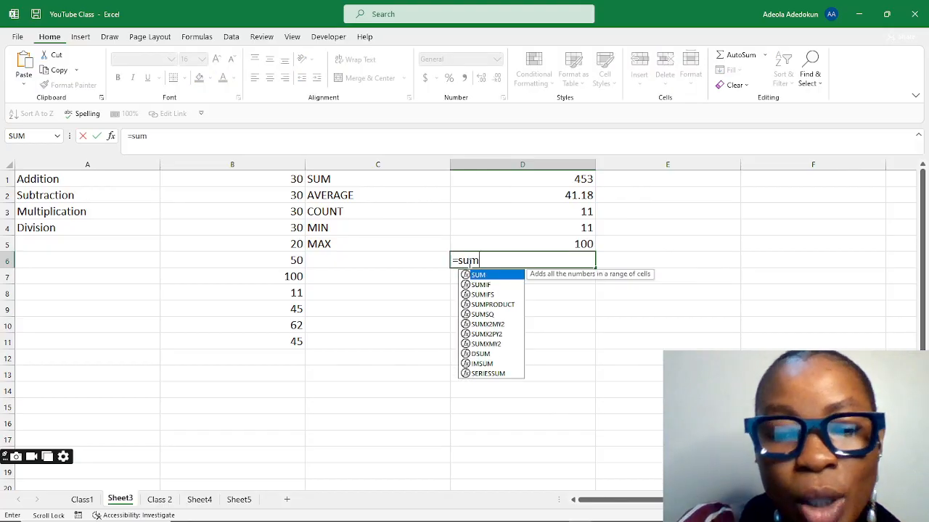
text(()
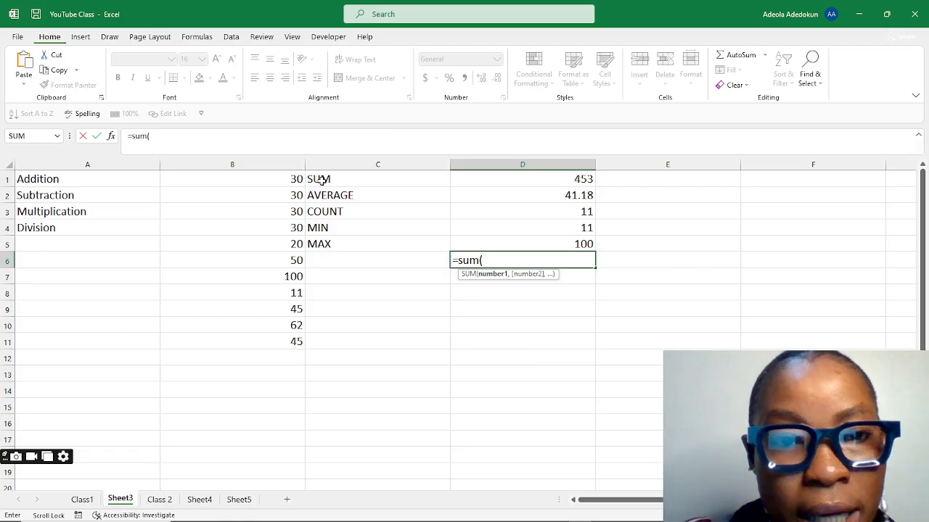
drag(294, 179, 289, 341)
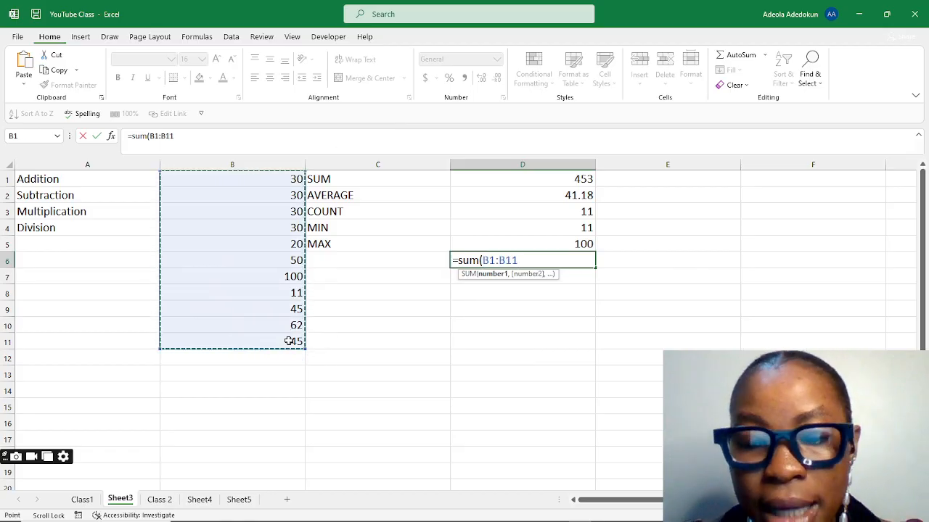
text())
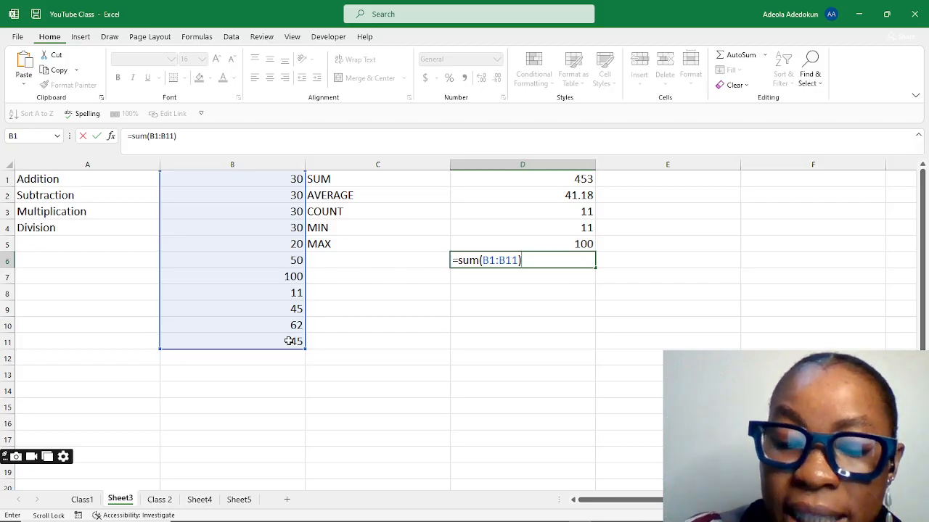
text(/)
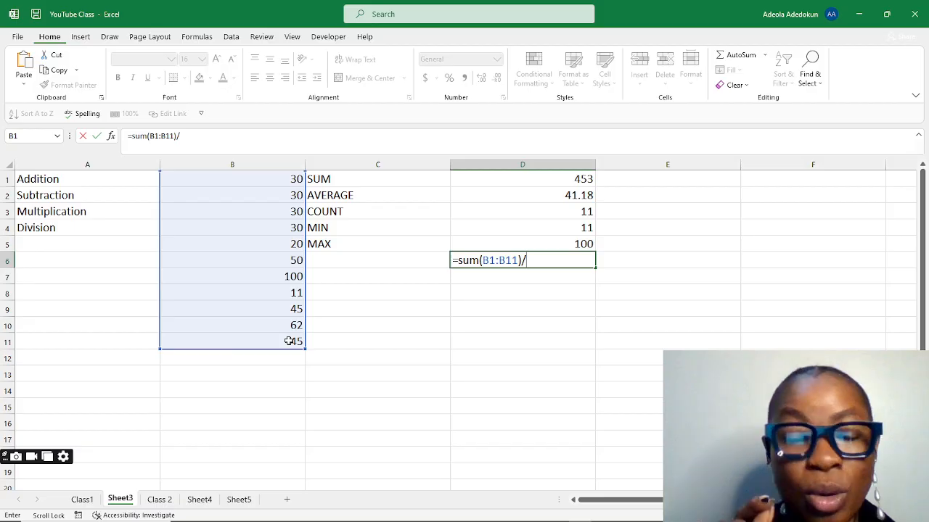
text(2)
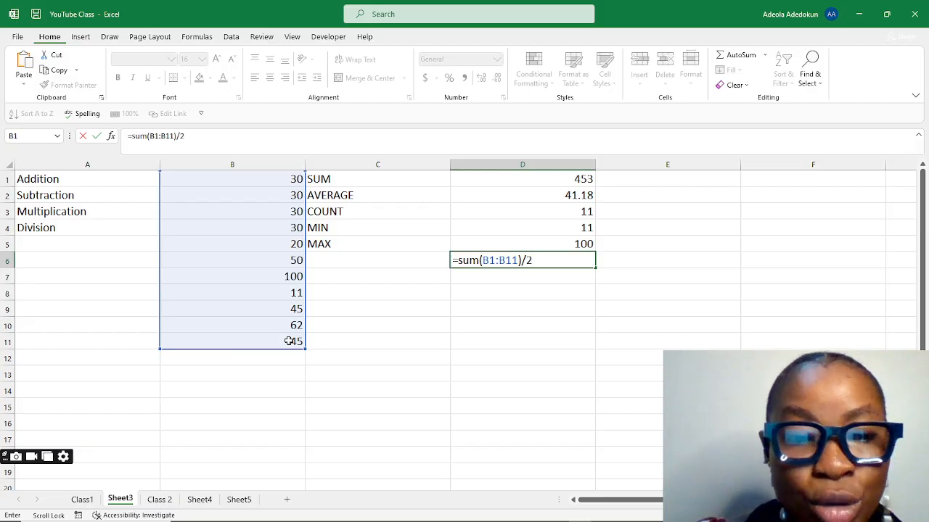
key(Return)
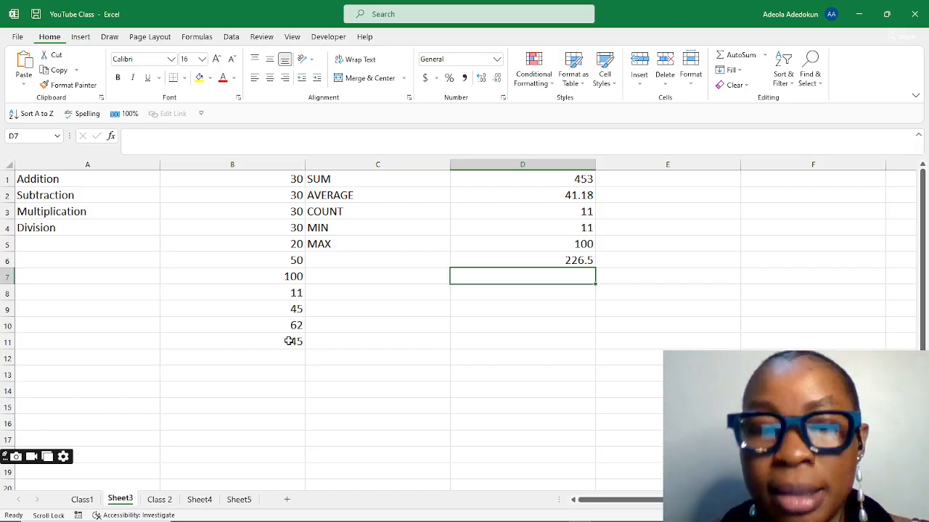
Step: Start a SUM formula in cell E1
click(639, 182)
text(=)
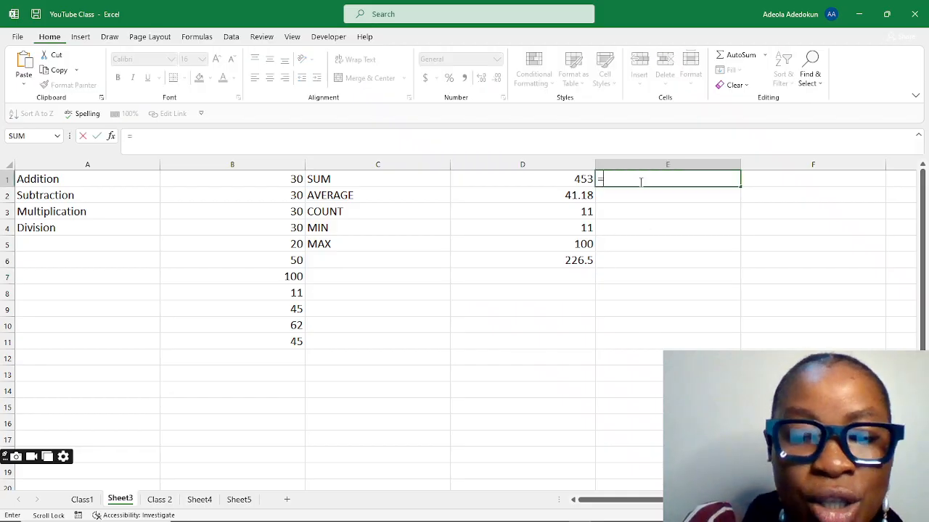
text(s)
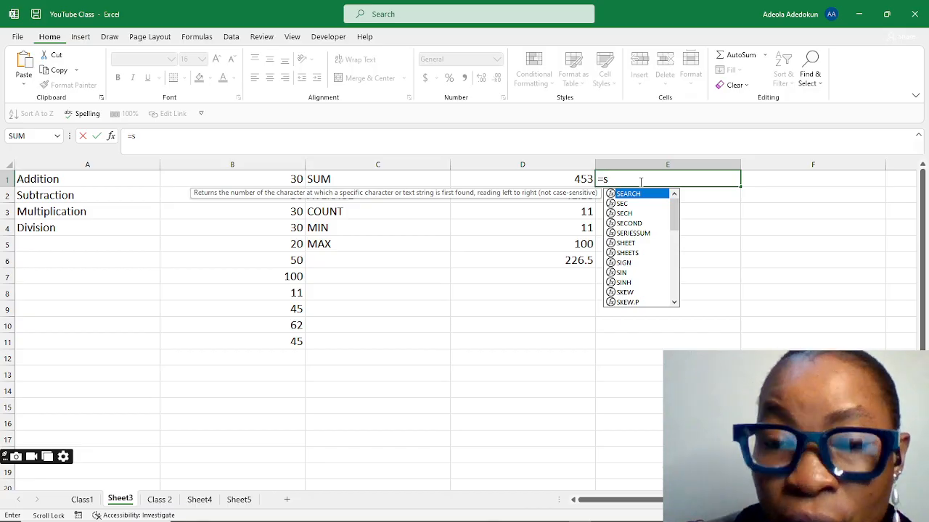
text(u)
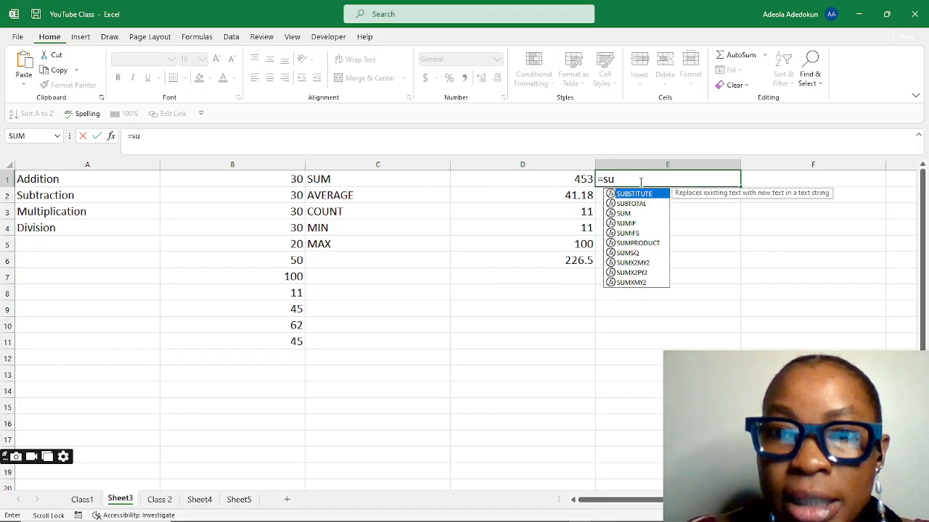
text(m)
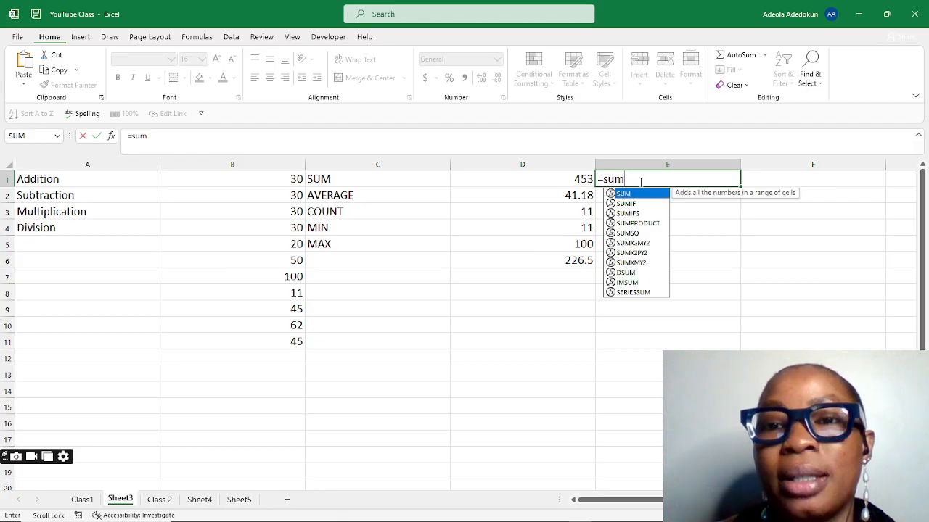